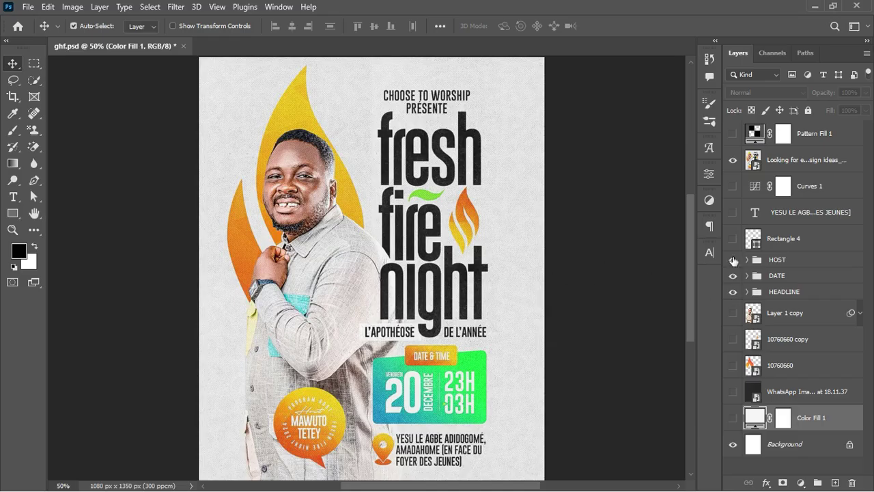
- Hide the reference flyer image layer and show the Color Fill 1 layer above the background
left_click(733, 160)
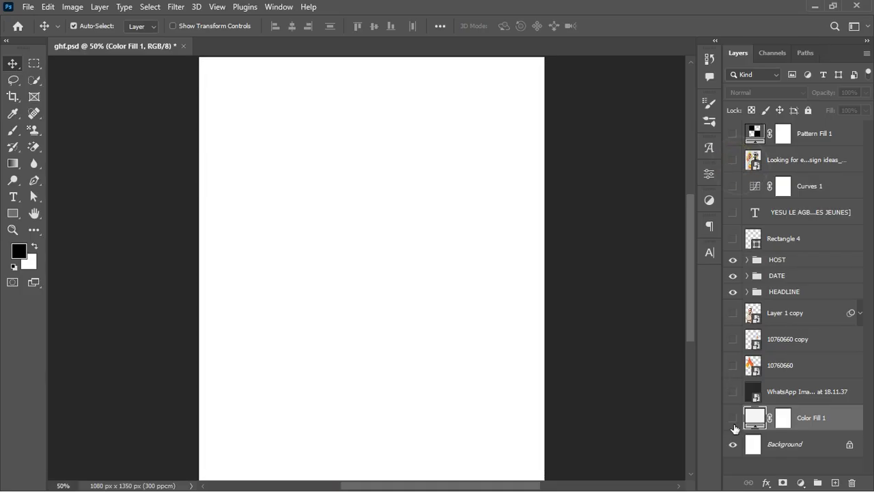
left_click(734, 159)
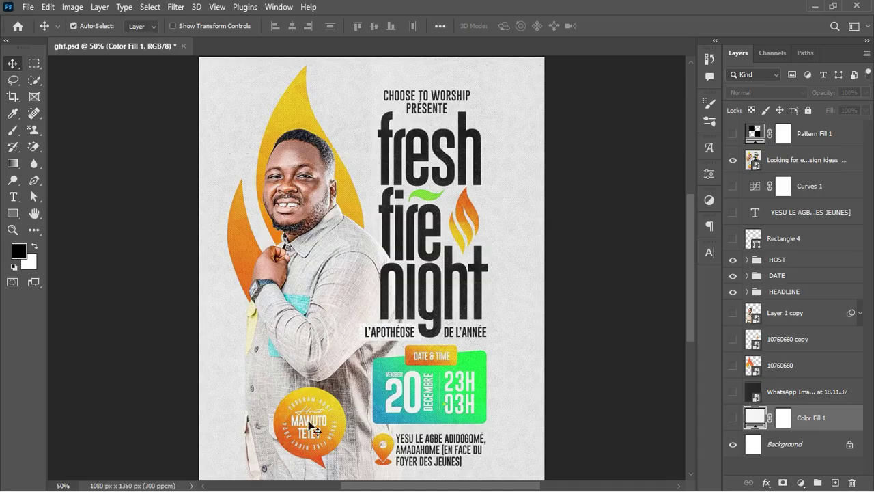
left_click(731, 163)
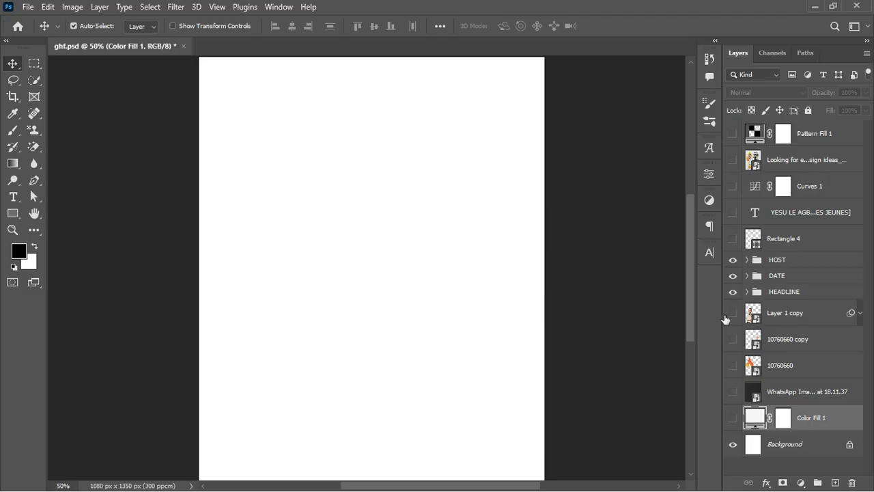
left_click(733, 419)
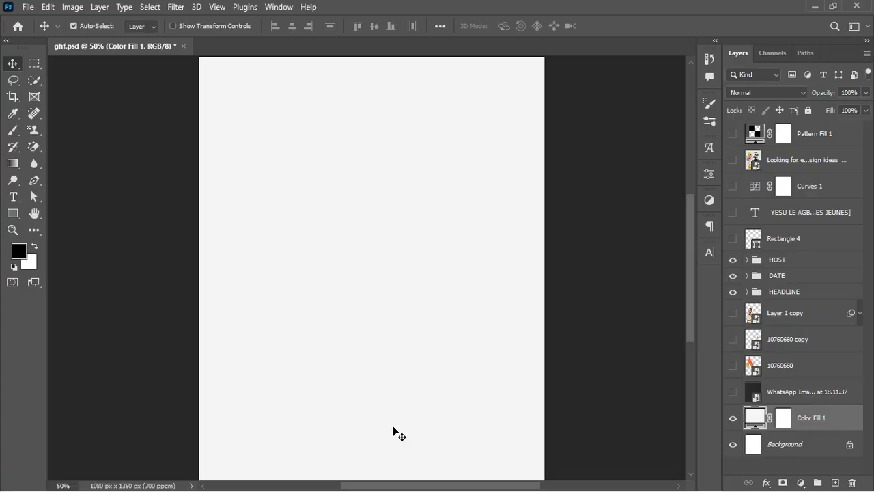
- Review the new document settings of the 1080 x 1350 px at 300 ppcm preset without creating a document
left_click(28, 7)
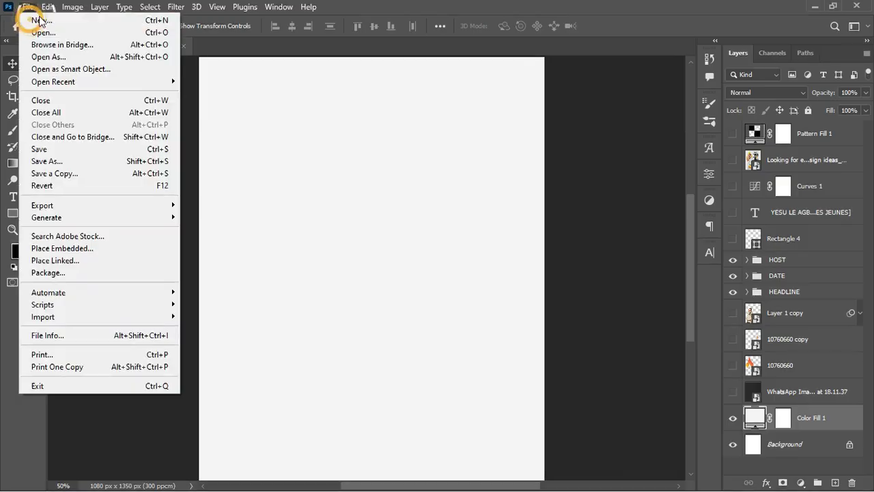
left_click(39, 20)
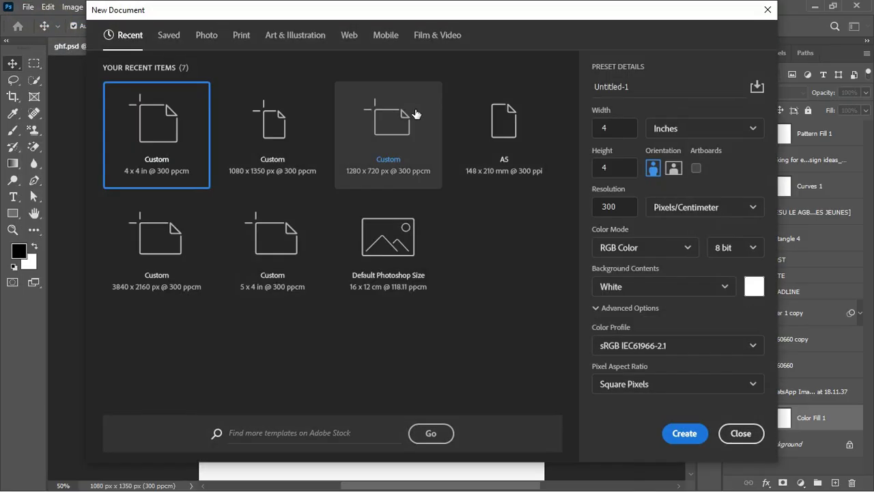
left_click(271, 151)
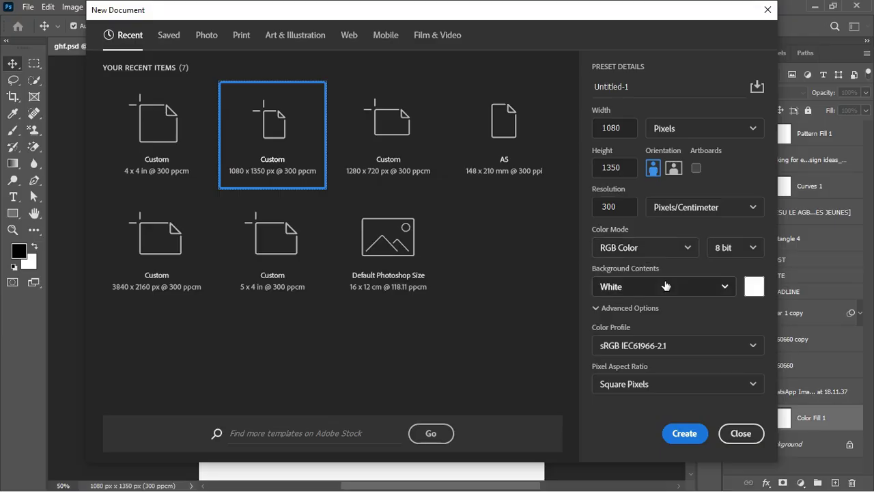
left_click(739, 434)
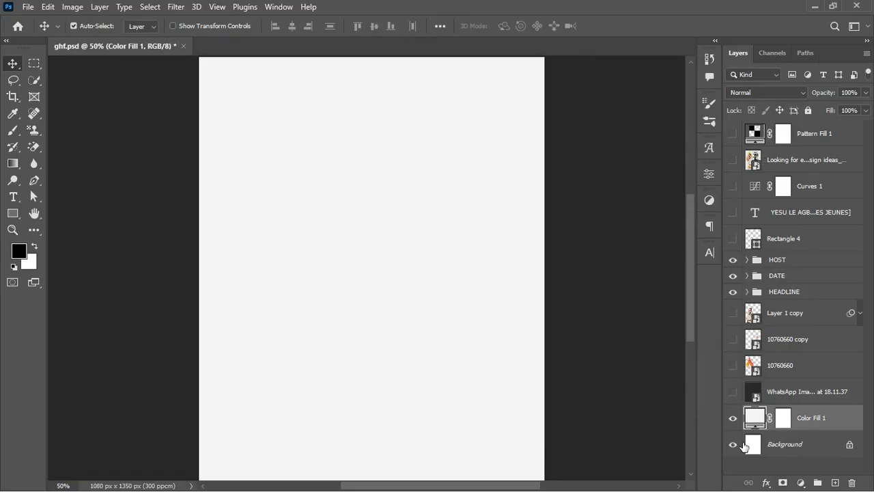
- Inspect the fill colour of the Color Fill 1 layer and preview how a new solid colour fill layer is added
left_click(756, 417)
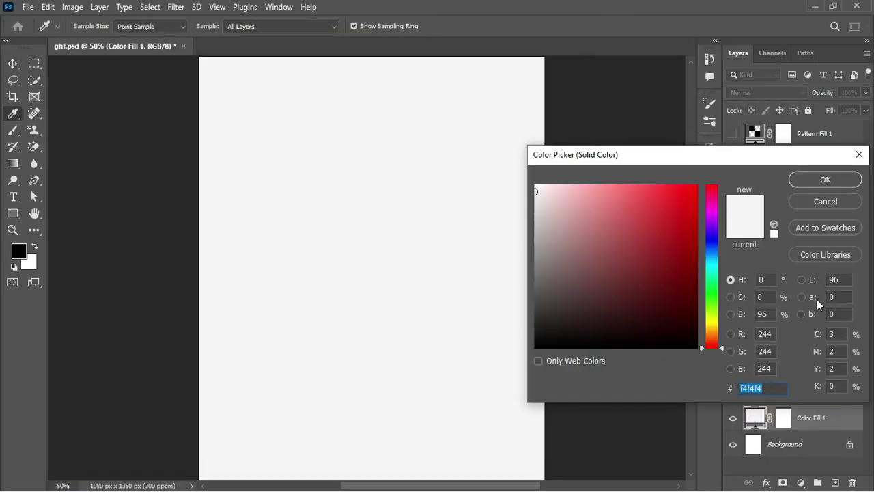
left_click(823, 202)
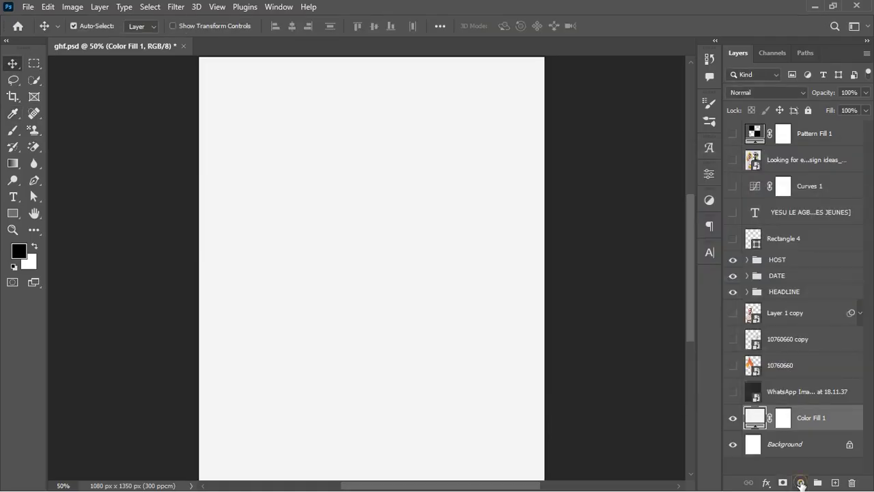
left_click(801, 482)
left_click(800, 256)
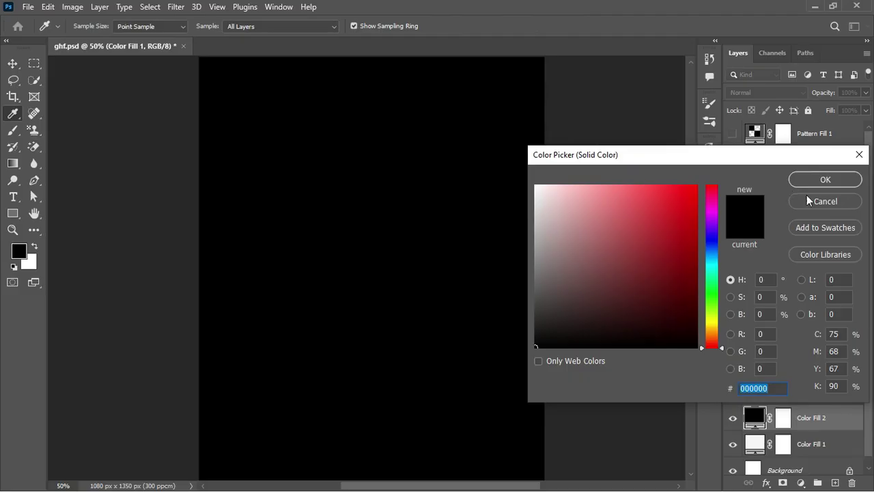
left_click(818, 203)
double_click(754, 417)
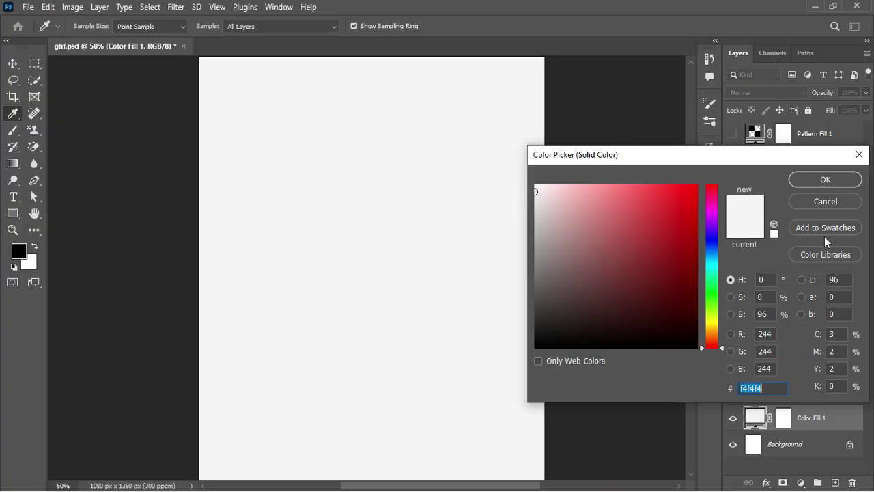
left_click(825, 180)
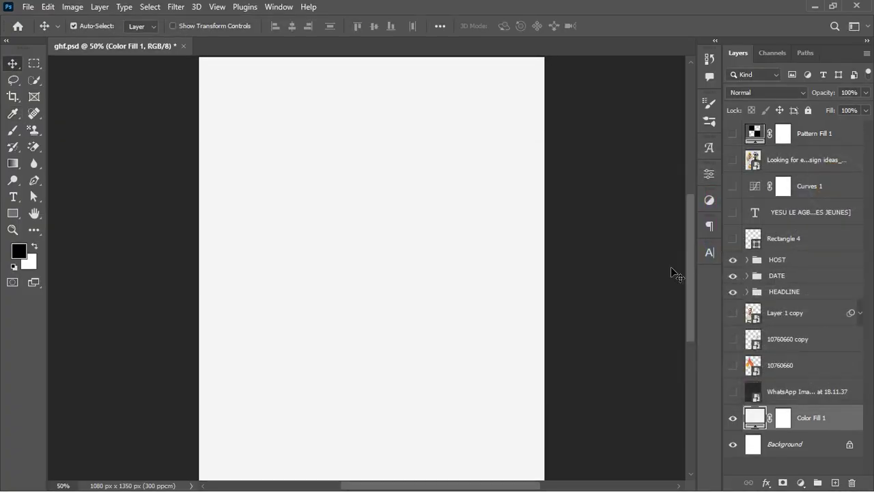
- Show the dark WhatsApp image texture layer and set its blend mode to Vivid Light after comparing other modes
left_click(815, 393)
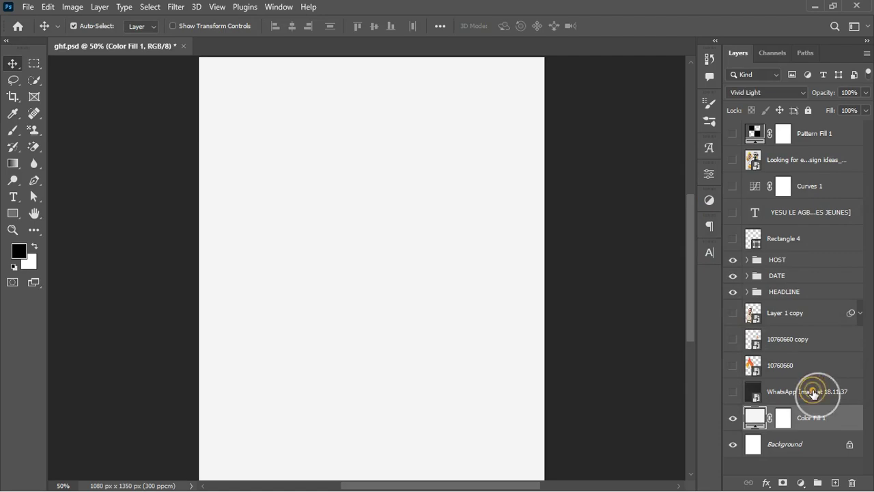
left_click(733, 392)
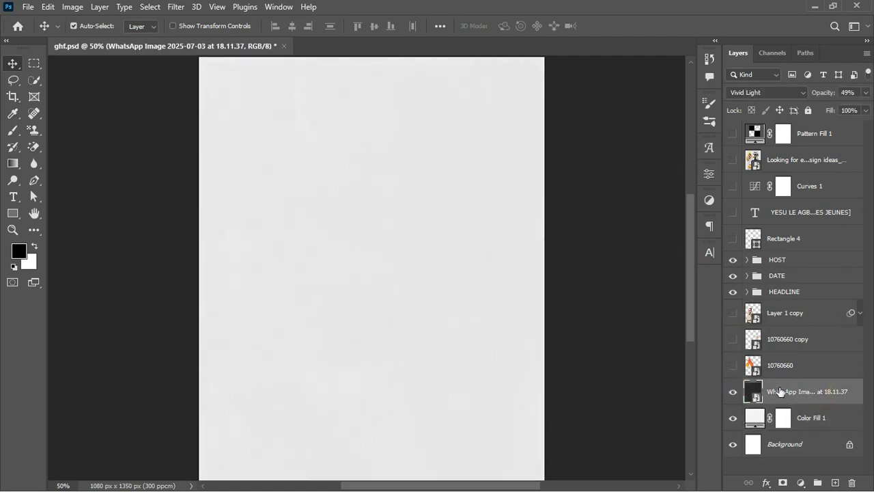
left_click(799, 93)
left_click(763, 102)
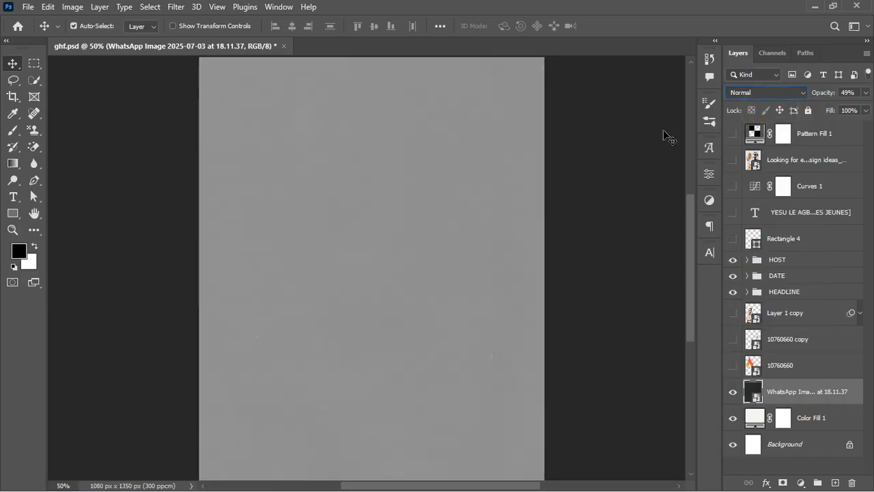
left_click(783, 92)
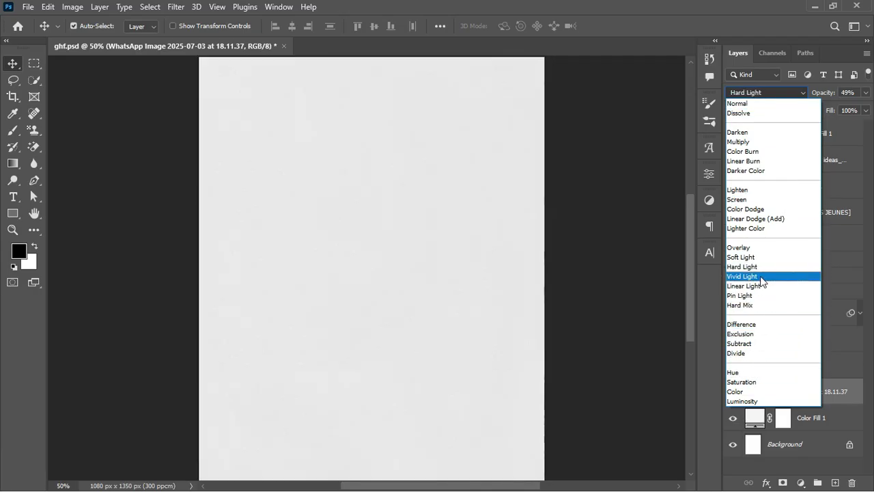
left_click(760, 276)
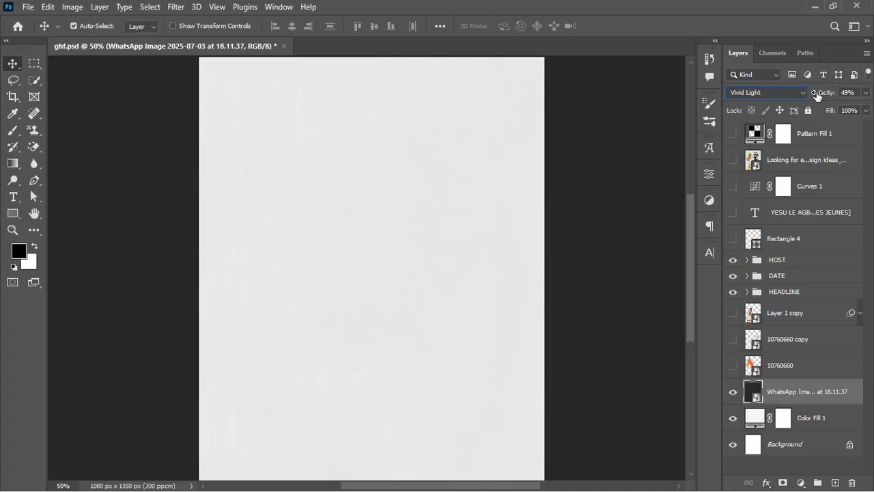
- Show the large flame layer 10760660 and its small copy, comparing them with the reference flyer
left_click(730, 368)
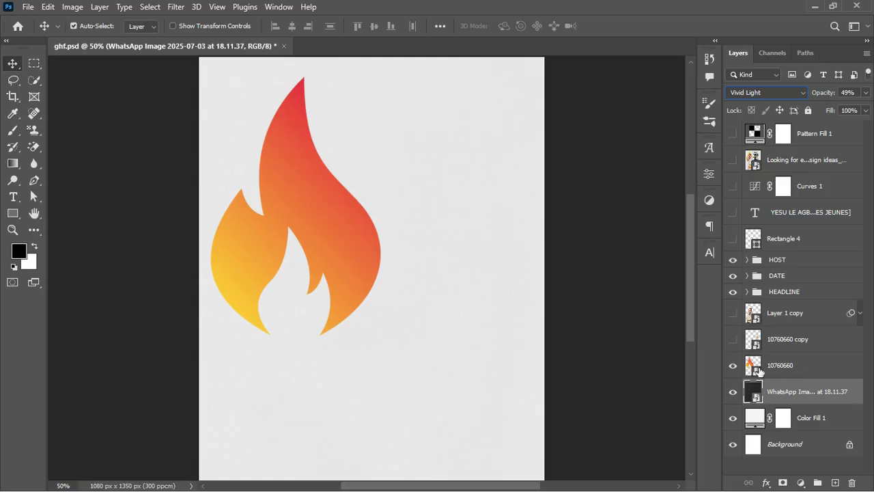
left_click(733, 160)
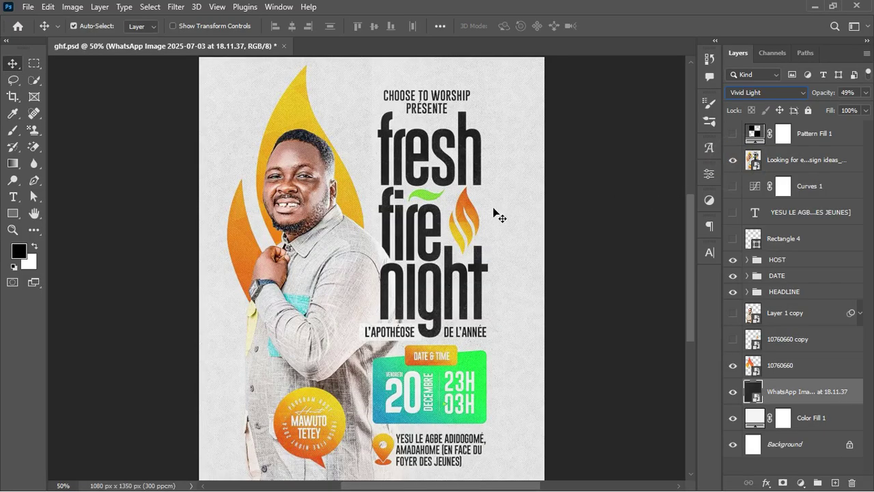
left_click(733, 160)
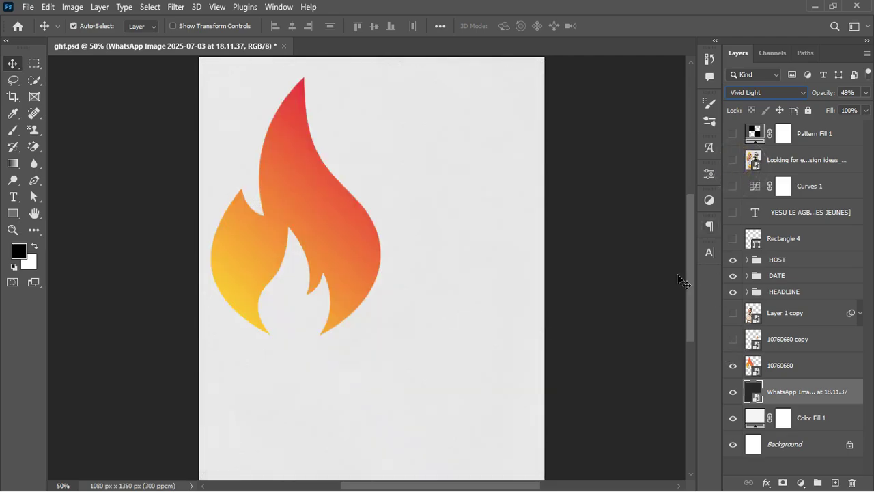
left_click(732, 339)
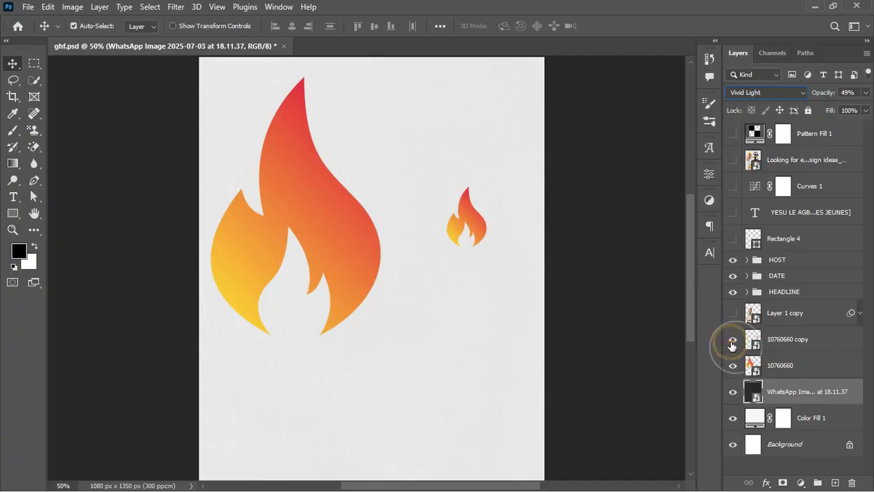
left_click(768, 339)
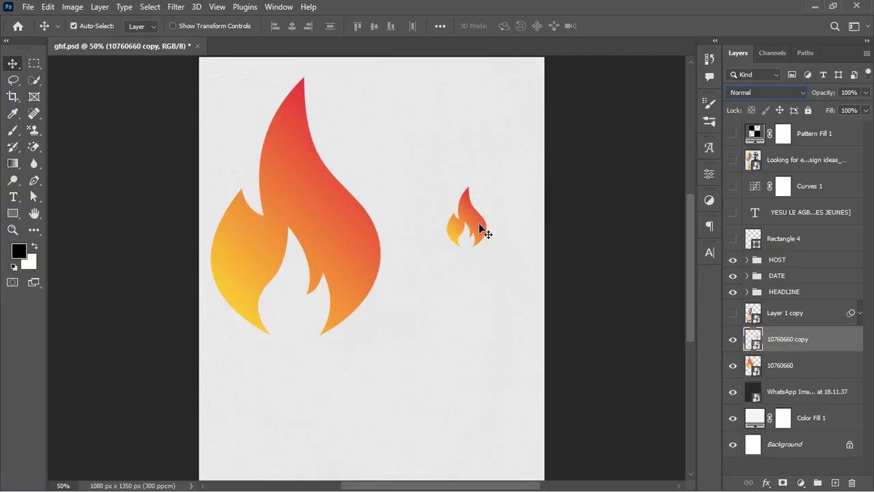
- Show the man's photo on Layer 1 copy and compare its placement with the reference flyer
left_click(733, 313)
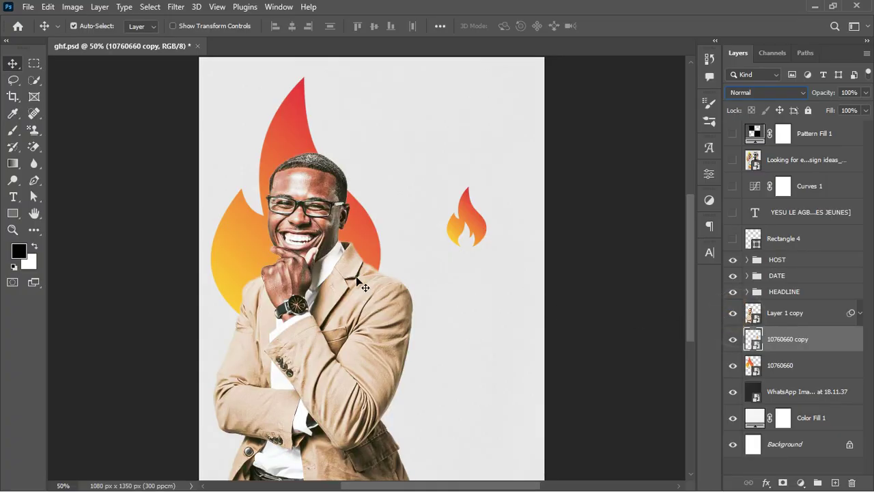
left_click(733, 160)
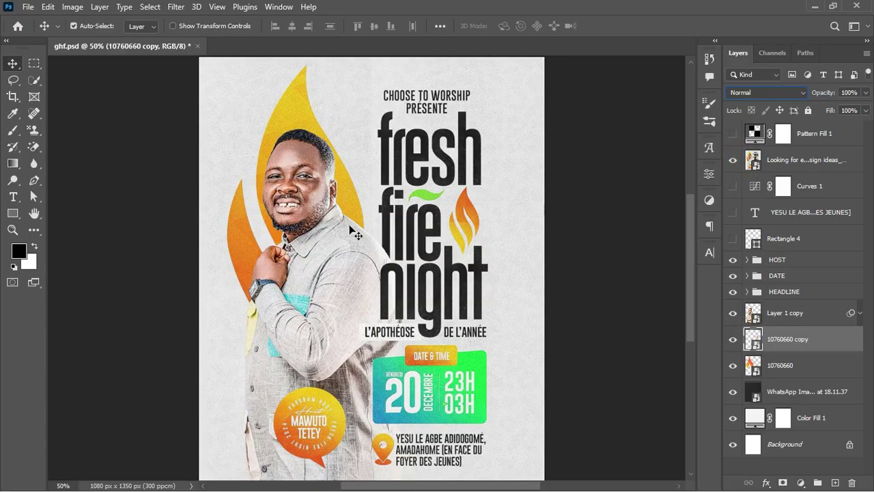
left_click(732, 161)
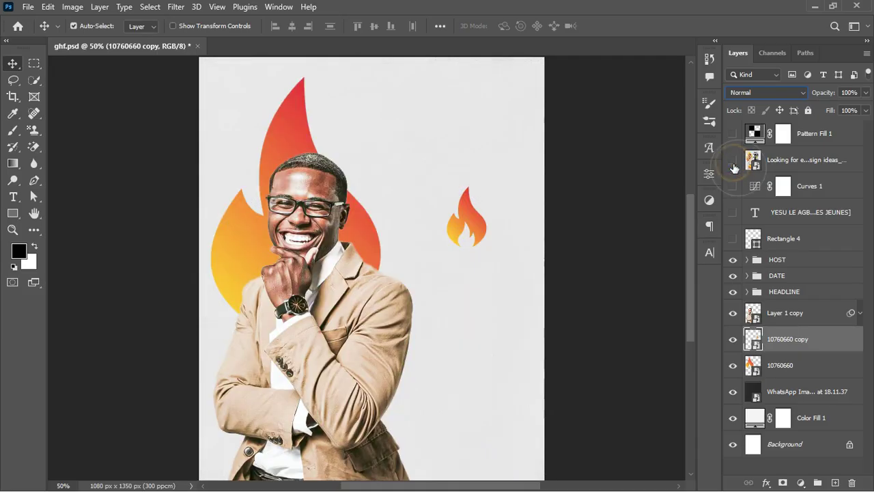
- Examine the Camera Raw Filter's Detail and Basic settings on Layer 1 copy in a before/after comparison, and leave it without changes
left_click(827, 319)
left_click(862, 316)
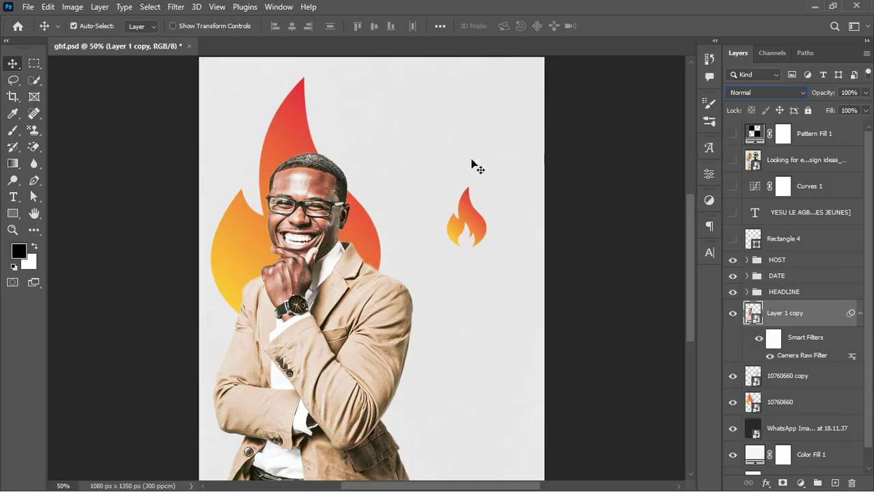
right_click(842, 317)
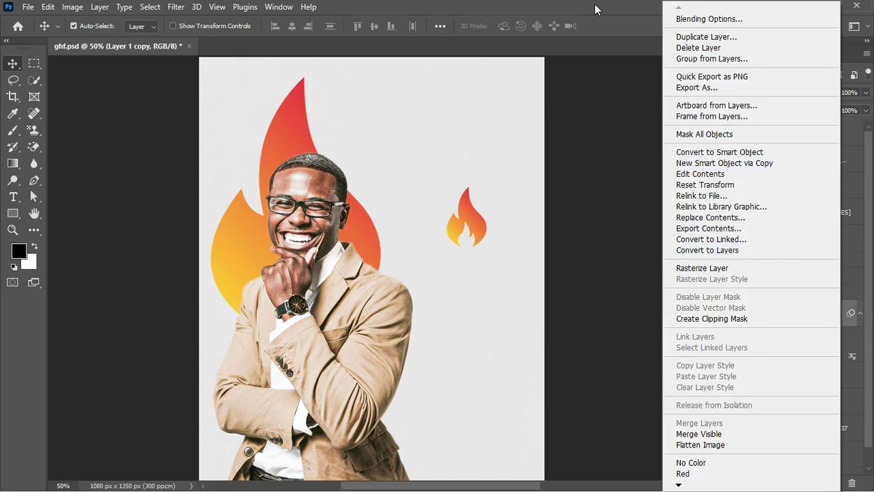
left_click(571, 9)
left_click(176, 7)
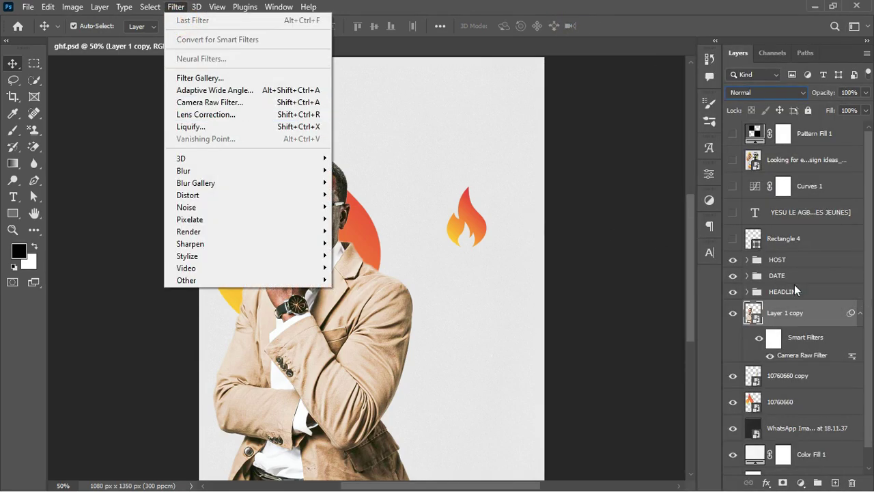
double_click(802, 355)
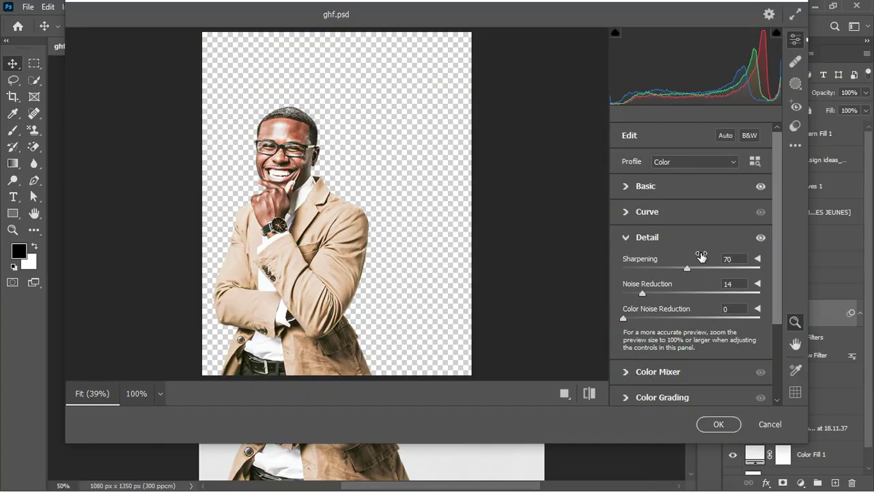
left_click(630, 187)
scroll(780, 213, "down", 3)
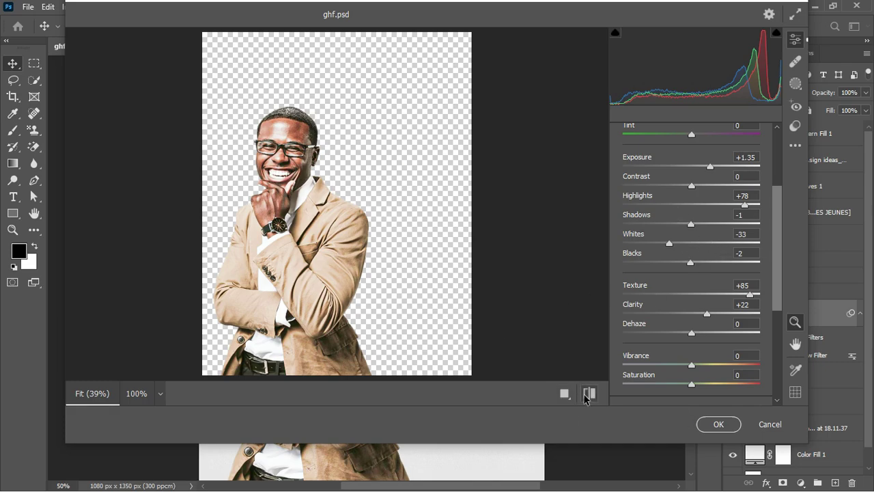
left_click(564, 394)
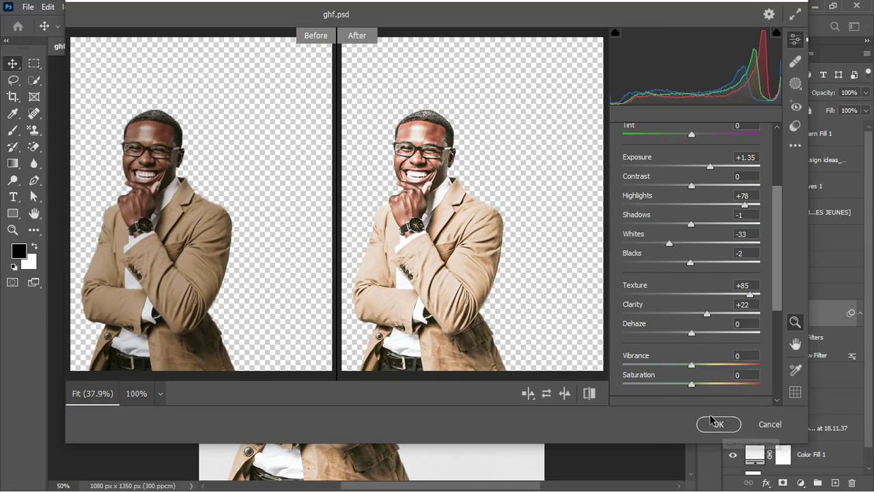
left_click(770, 424)
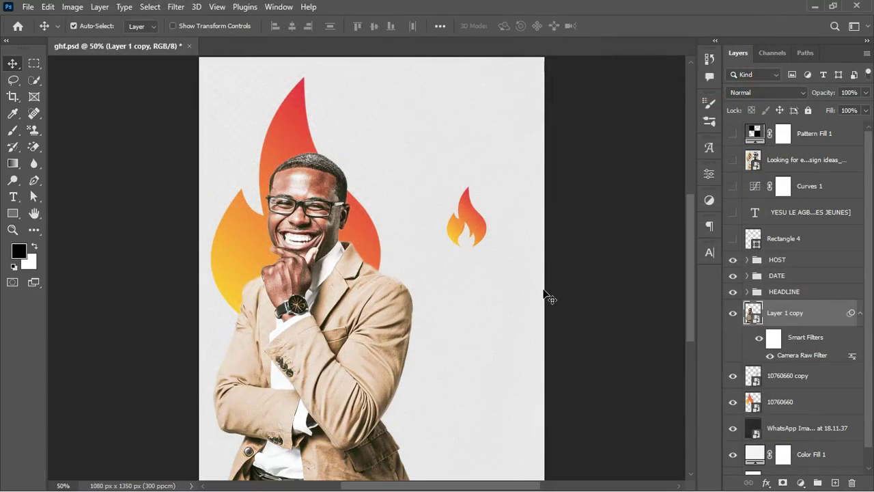
left_click(859, 313)
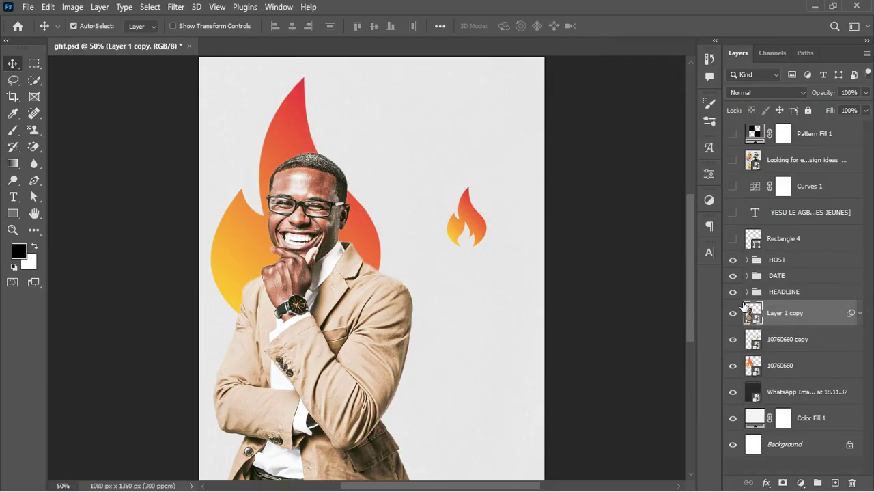
- Show the CHOOSE TO WORSHIP PRESENTE text in the HEADLINE group and open its character settings
left_click(747, 291)
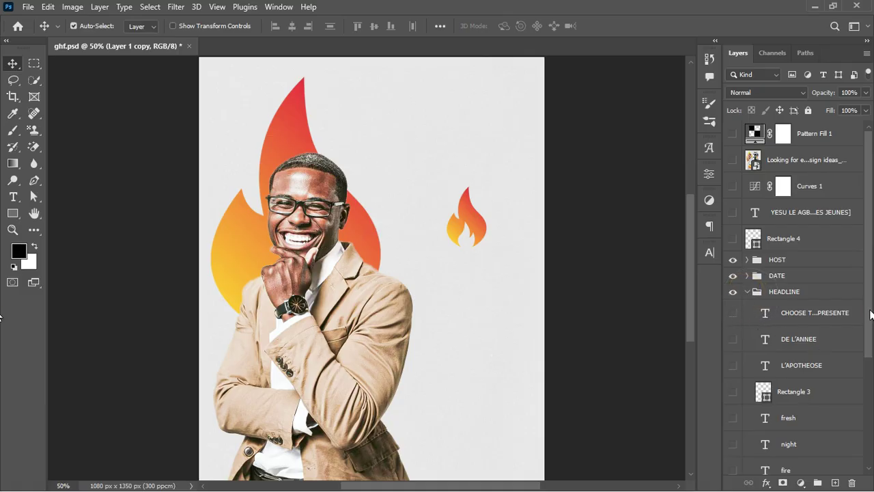
left_click_drag(868, 319, 812, 404)
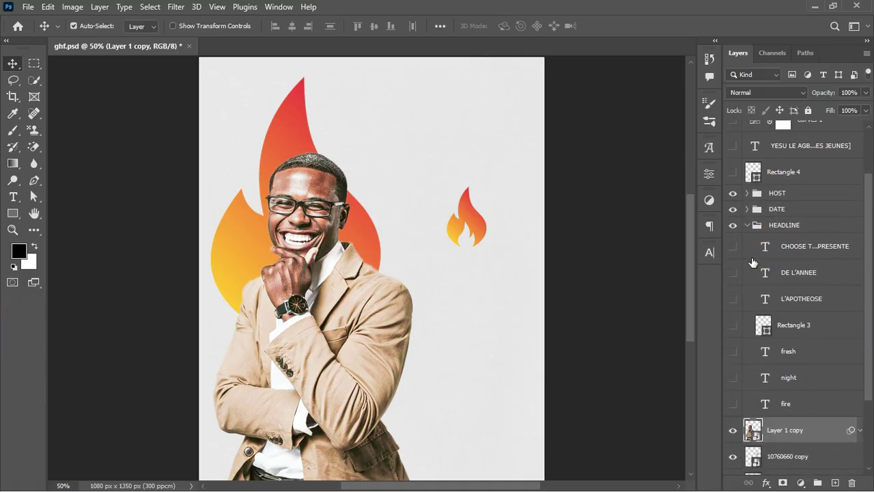
left_click(733, 247)
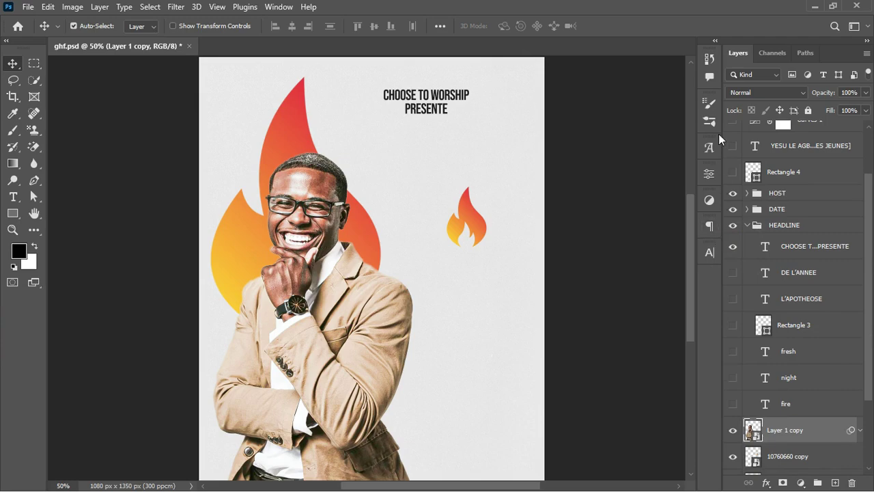
left_click(710, 253)
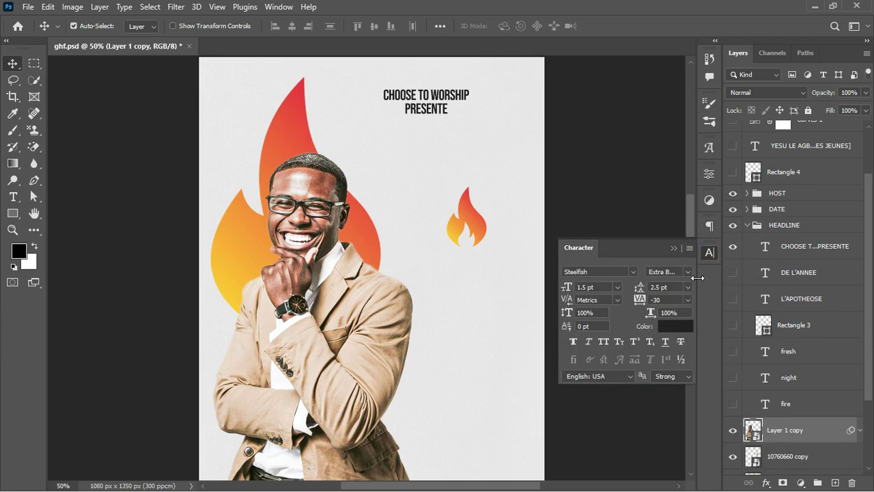
- Show the fire, night and fresh text layers, and select fresh to check its character settings
left_click(733, 404)
left_click(733, 377)
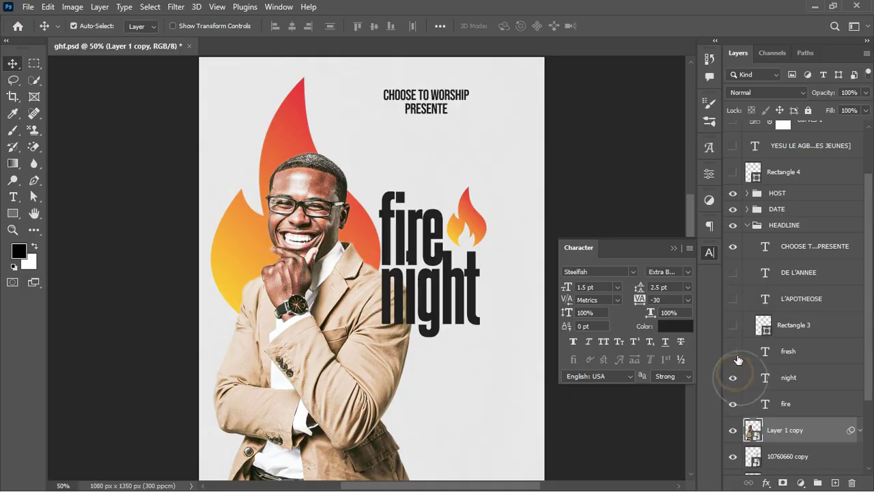
left_click(733, 351)
left_click(788, 352)
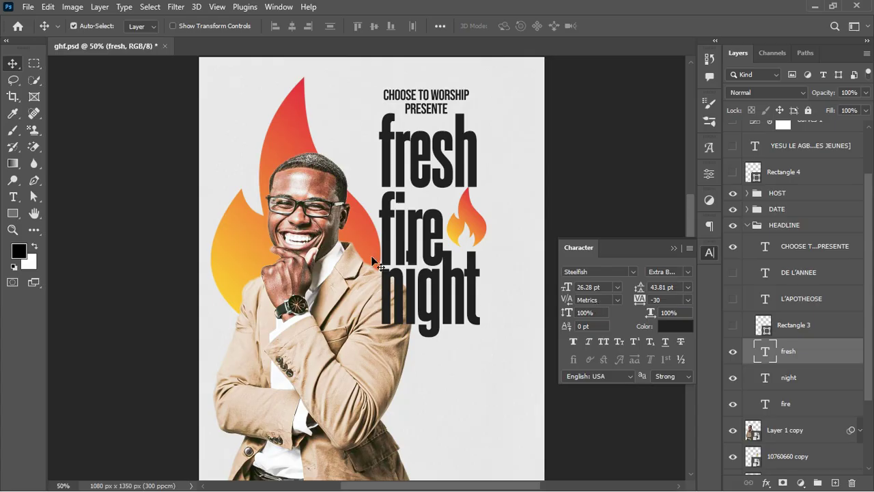
- Select the letter f in the fresh headline and examine the available Steelfish Extra Bold glyphs for it
left_click(13, 197)
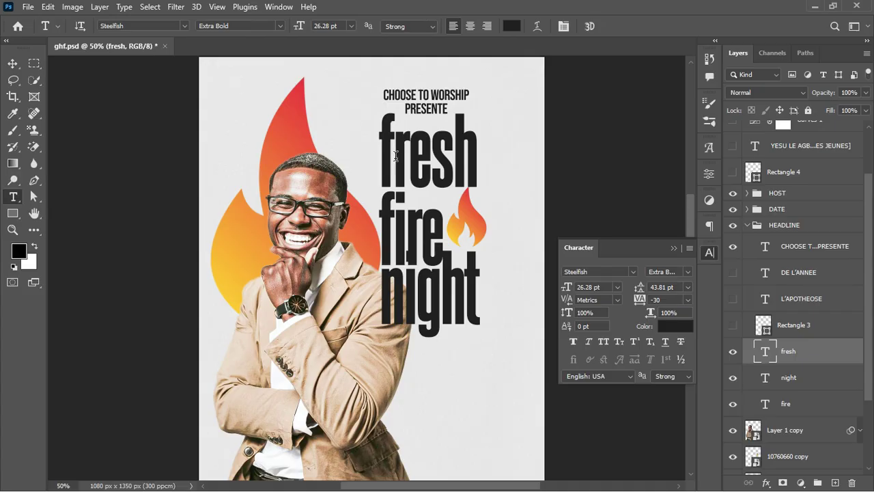
left_click(709, 147)
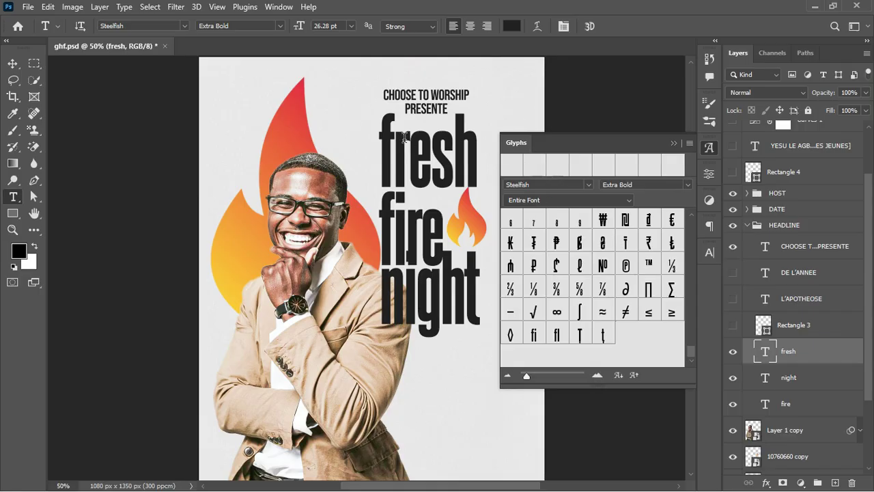
left_click_drag(394, 154, 383, 154)
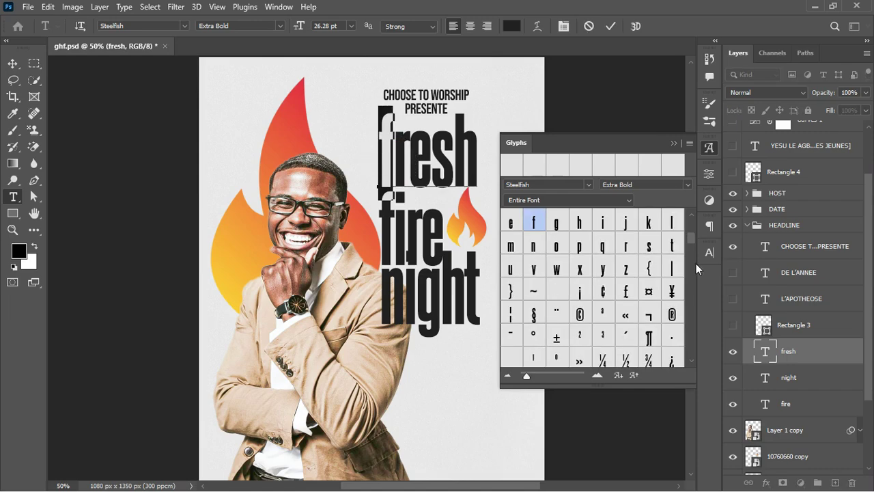
left_click_drag(691, 241, 698, 238)
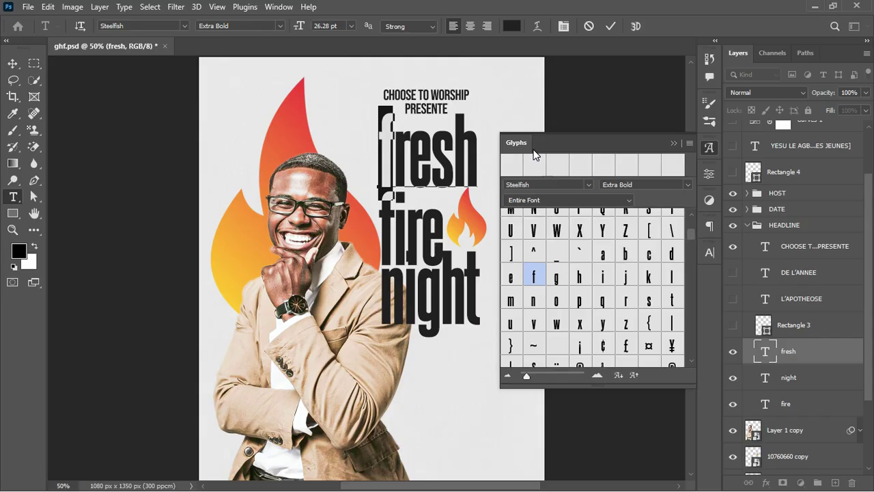
left_click_drag(691, 234, 701, 164)
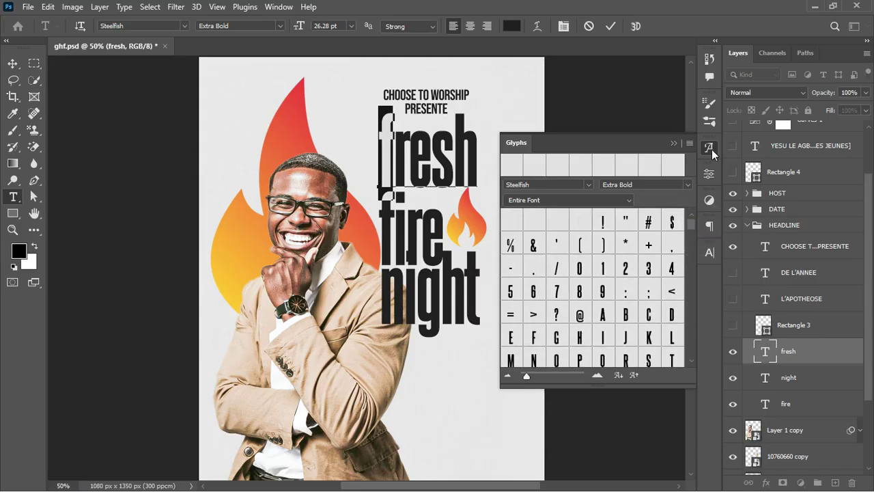
left_click(279, 7)
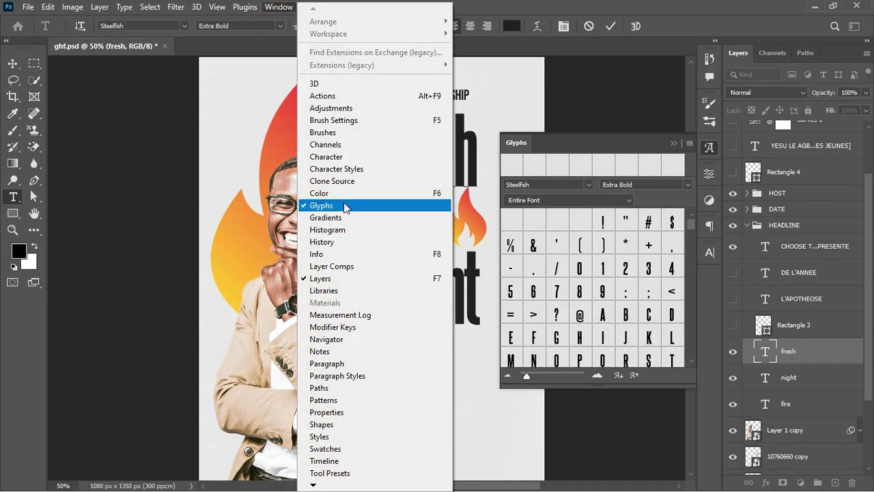
left_click(695, 172)
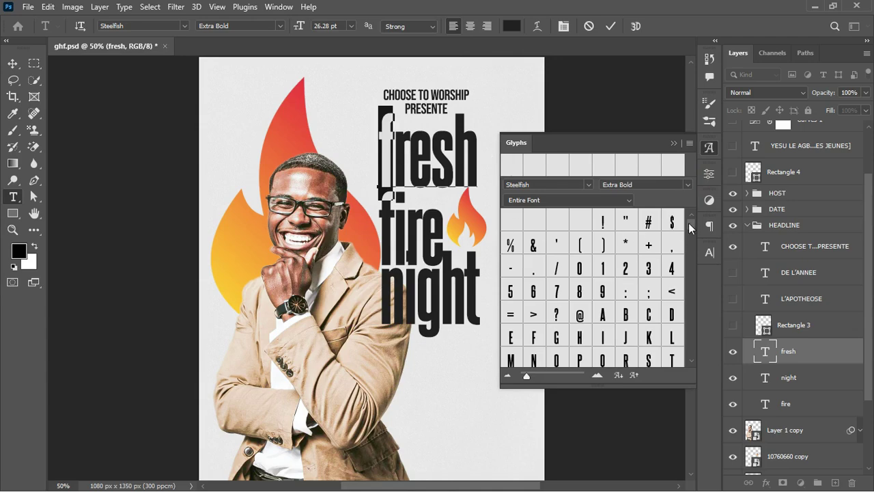
left_click_drag(689, 224, 691, 233)
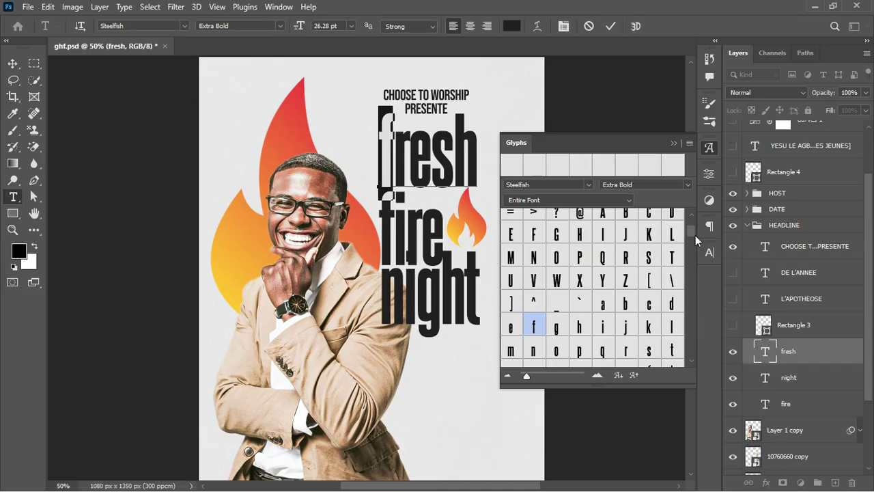
left_click_drag(691, 227, 691, 230)
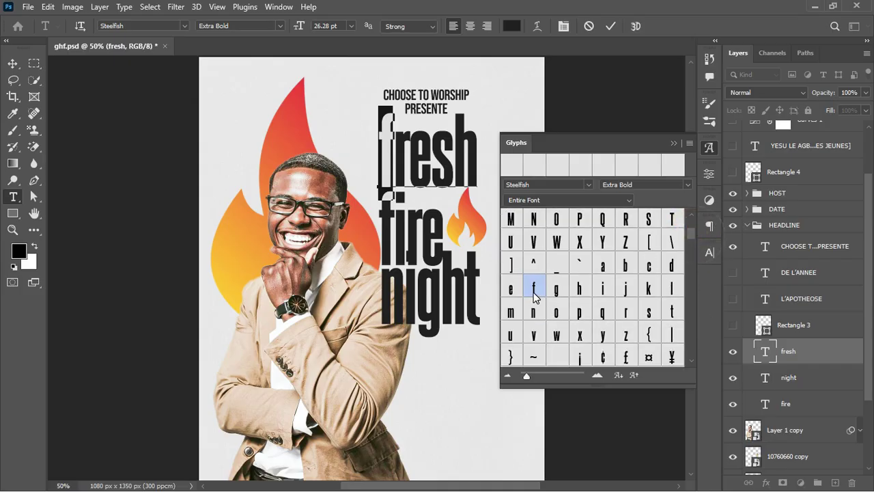
- Replace the lowercase f of the fresh headline with the capital F glyph
left_click(689, 226)
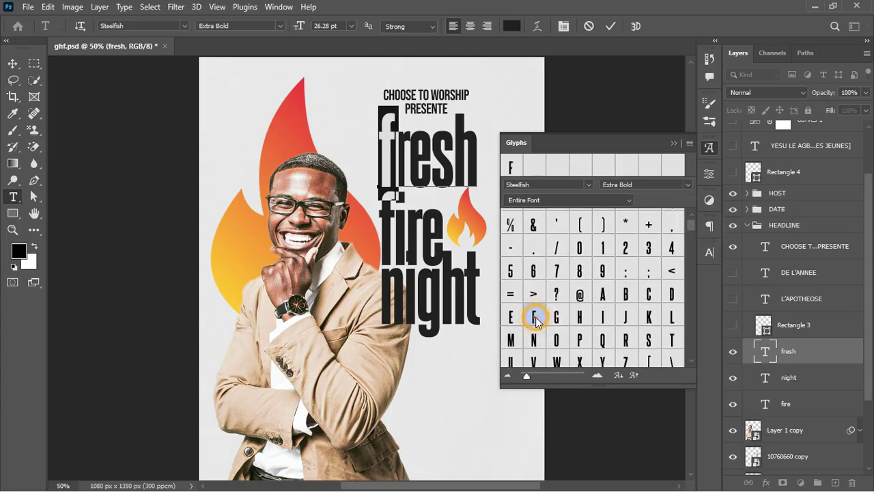
double_click(534, 316)
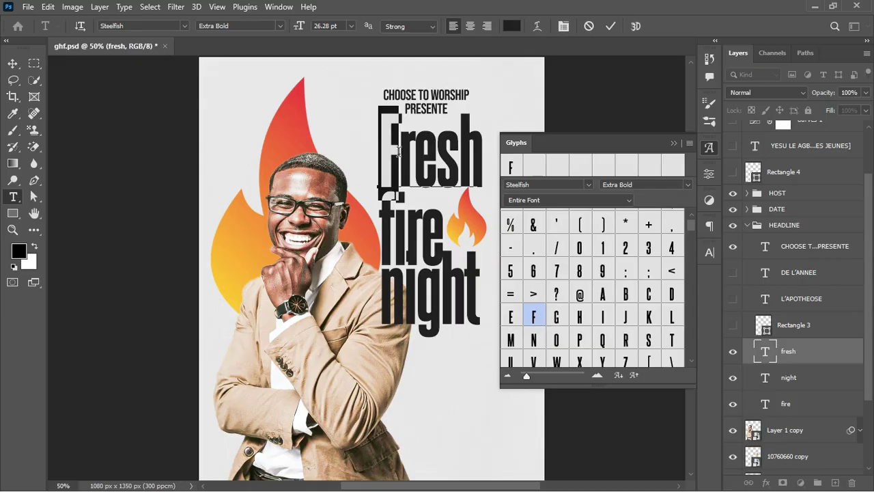
left_click(608, 27)
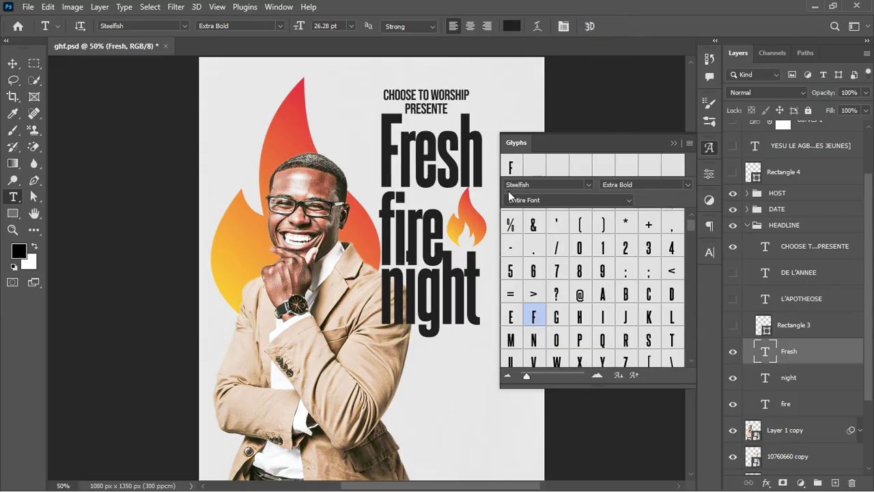
- Replace the headline's capital F with the lowercase f glyph and close the glyph list
left_click_drag(396, 152, 380, 152)
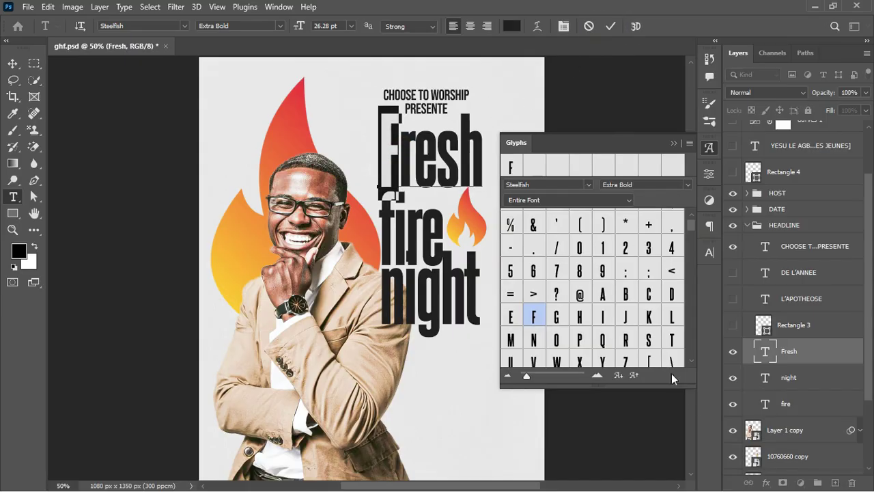
left_click(690, 360)
left_click(690, 360)
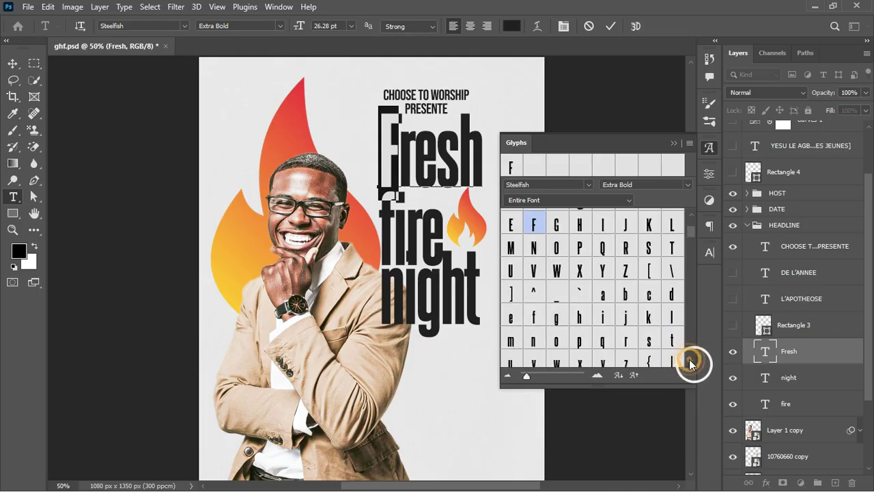
double_click(534, 316)
left_click(610, 26)
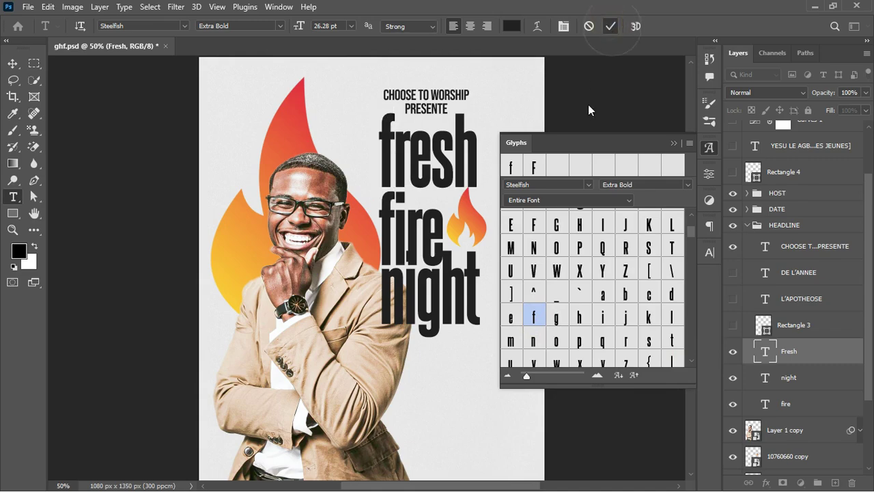
left_click(673, 144)
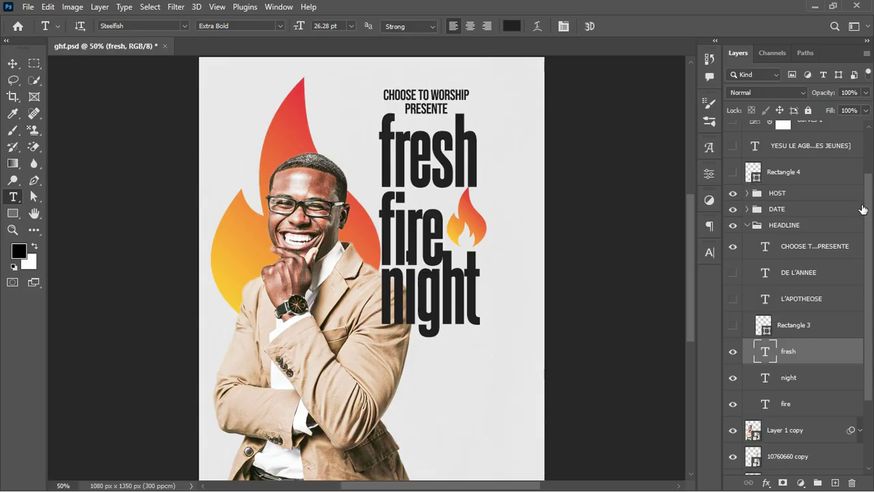
- Compare the fresh fire night headline with the reference flyer layer, and hide the reference again
left_click_drag(868, 213, 871, 174)
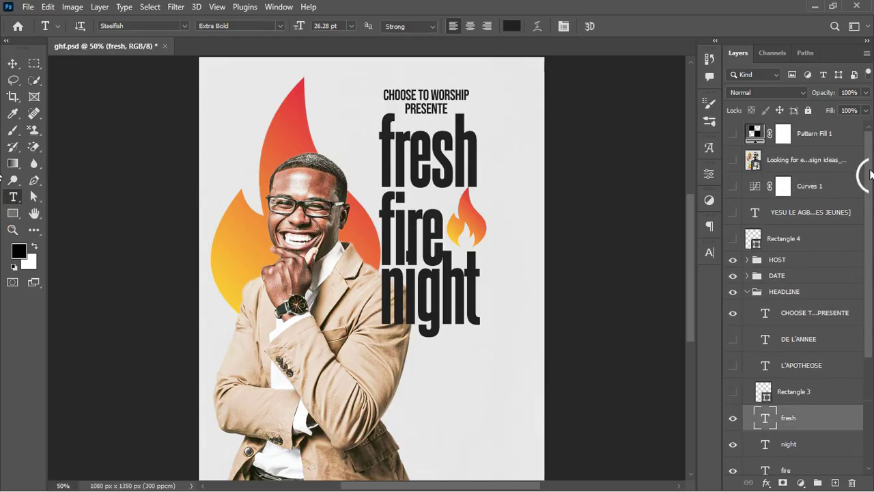
left_click(731, 160)
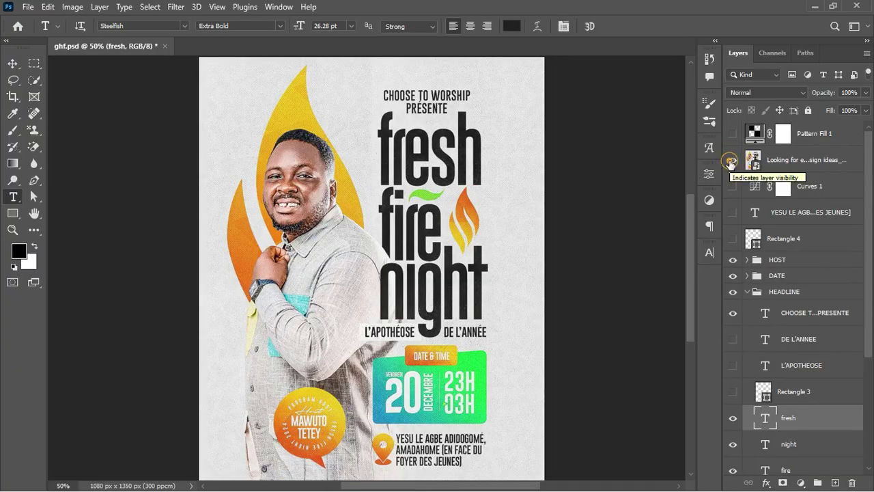
left_click(731, 159)
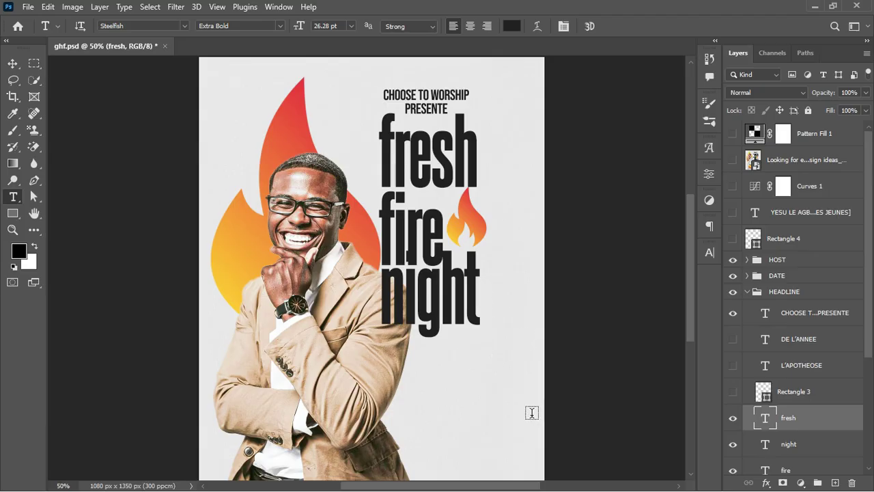
- Show Rectangle 3 and the L'APOTHEOSE and DE L'ANNEE text layers beneath the headline
left_click(729, 391)
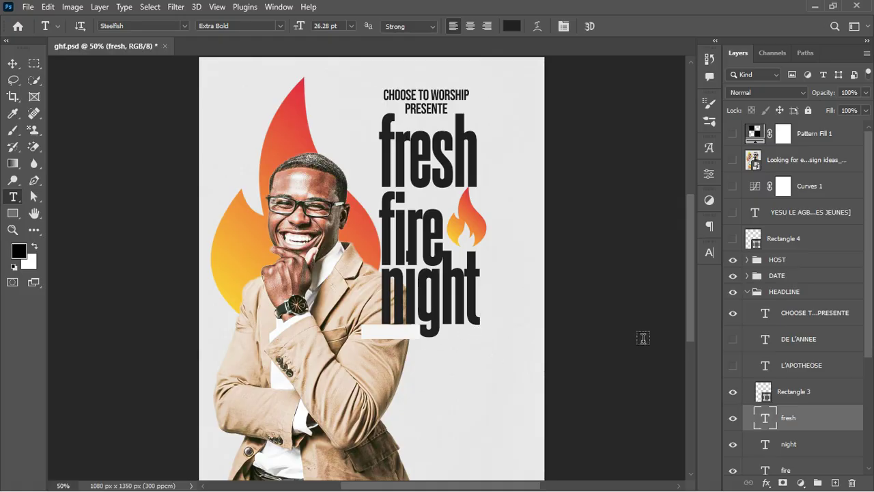
left_click(733, 365)
left_click(734, 339)
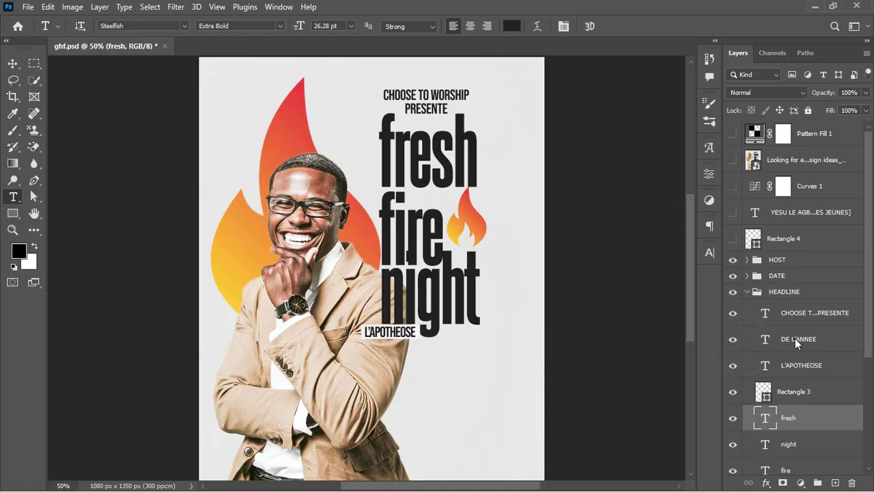
- Compare the completed headline block and its L'APOTHEOSE DE L'ANNEE subtitle with the reference flyer
left_click(732, 160)
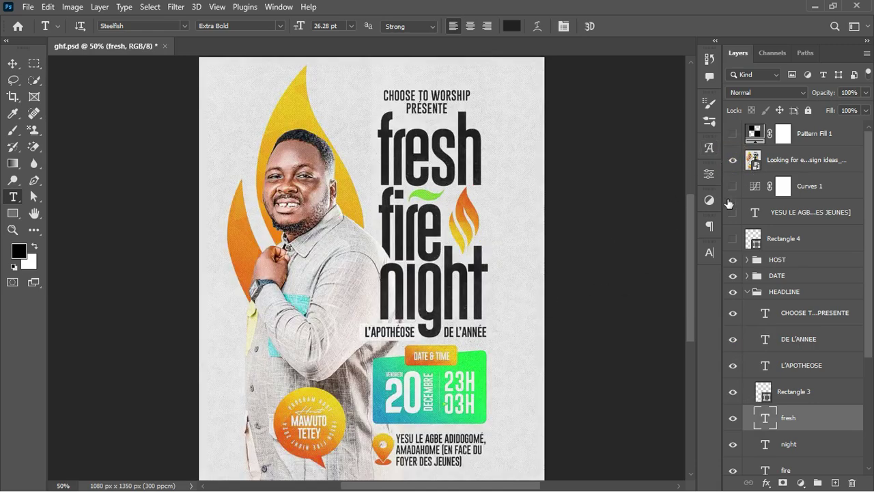
left_click(733, 160)
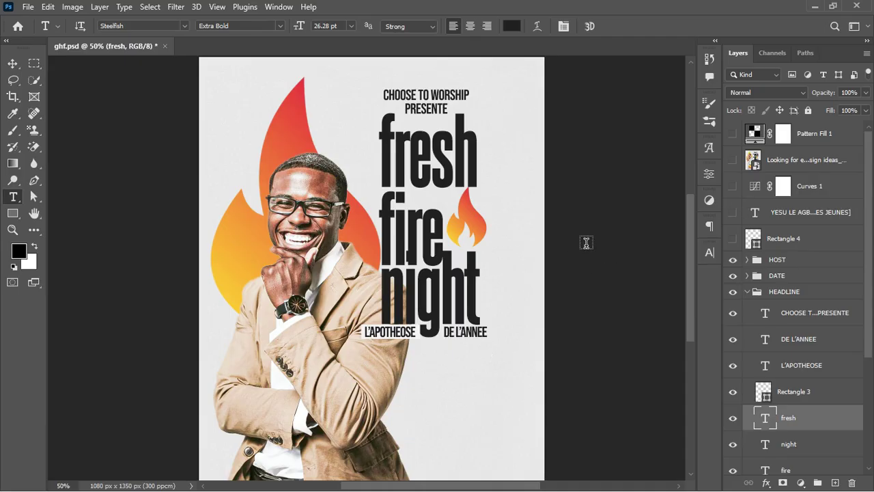
left_click(733, 160)
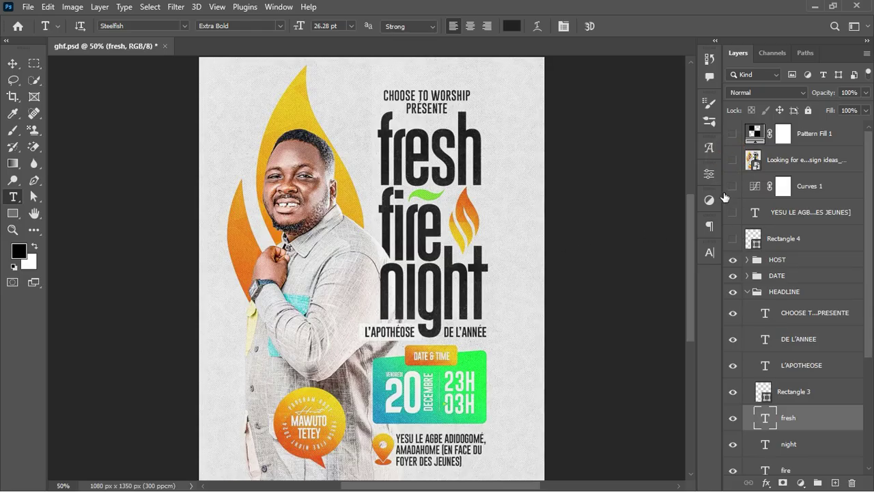
left_click(733, 160)
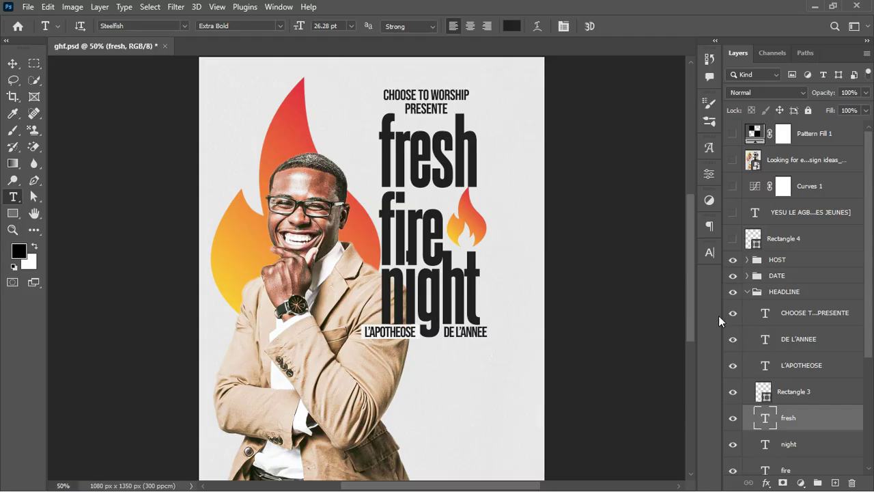
- Collapse the HEADLINE group, and show Rectangle 2 and the DATE & TIME text in the DATE TITLE subgroup
left_click(754, 291)
left_click(747, 292)
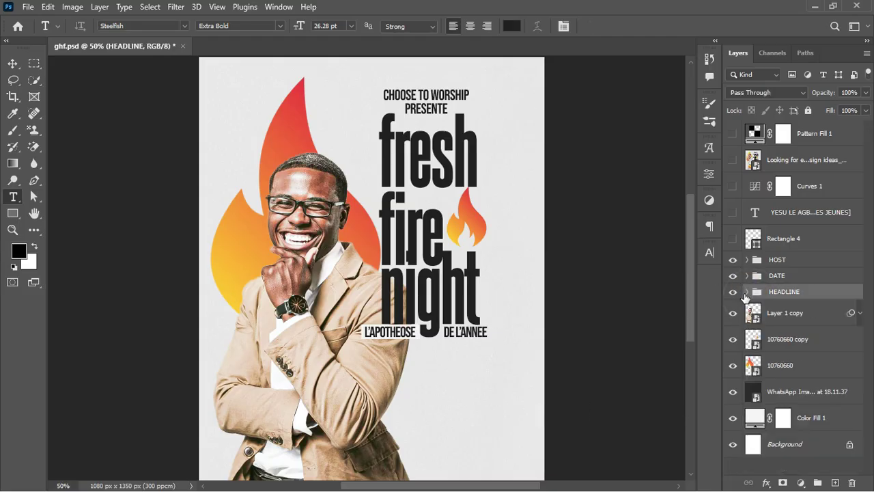
left_click(747, 276)
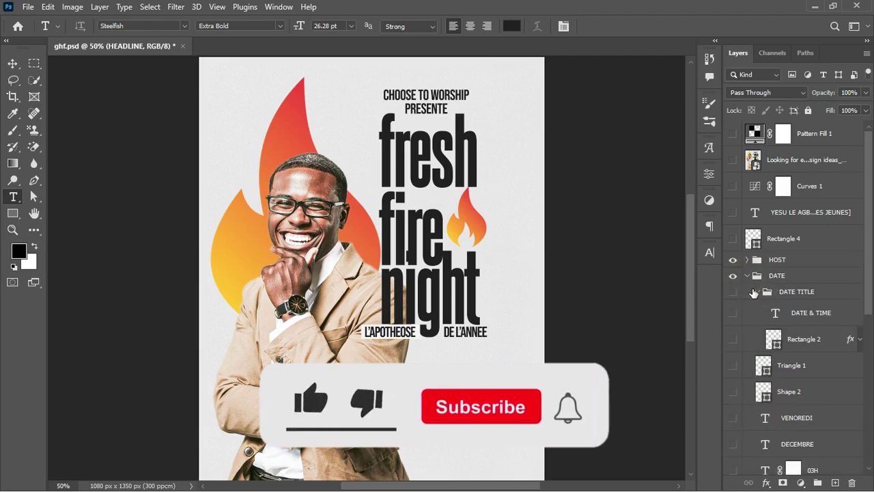
left_click(733, 338)
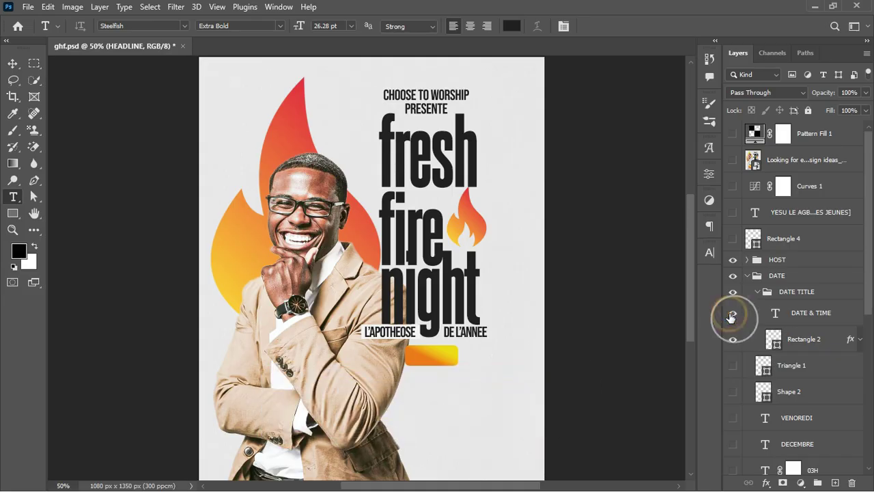
left_click(733, 312)
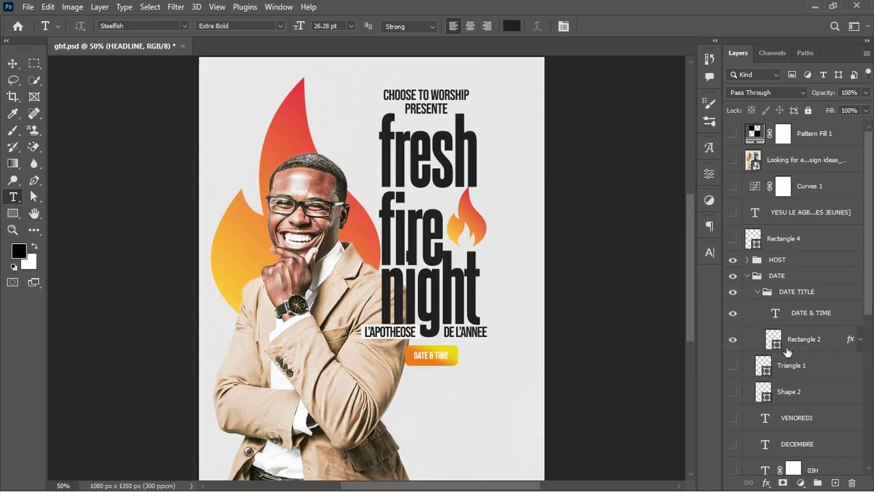
- Expand Rectangle 2's effects and draw a white practice rectangle about 209 × 59 px below the DATE & TIME badge
left_click(860, 338)
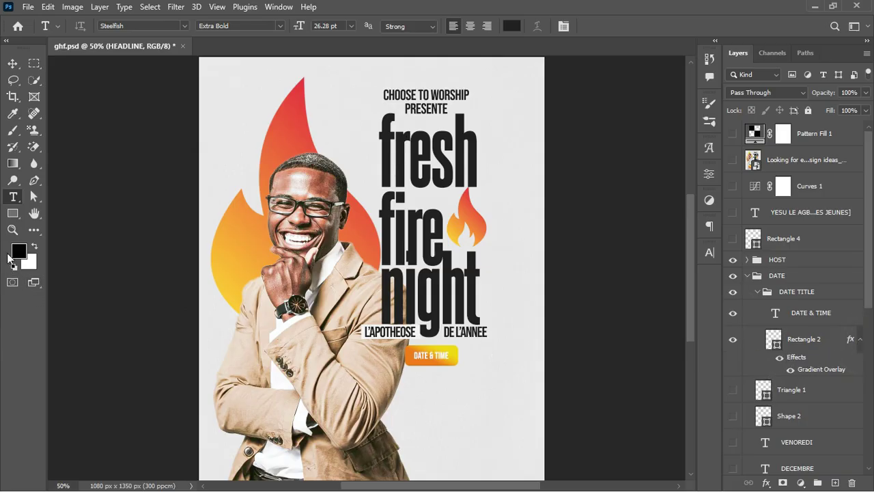
left_click(11, 214)
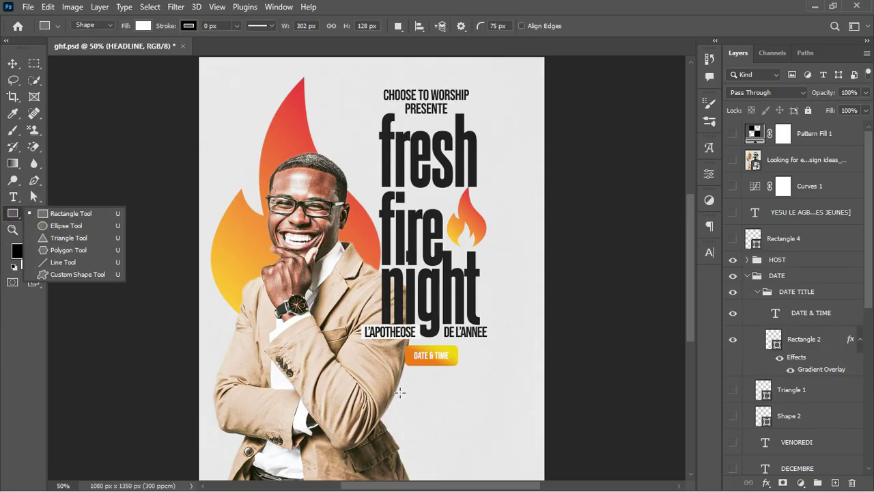
left_click(68, 205)
left_click_drag(400, 392, 468, 410)
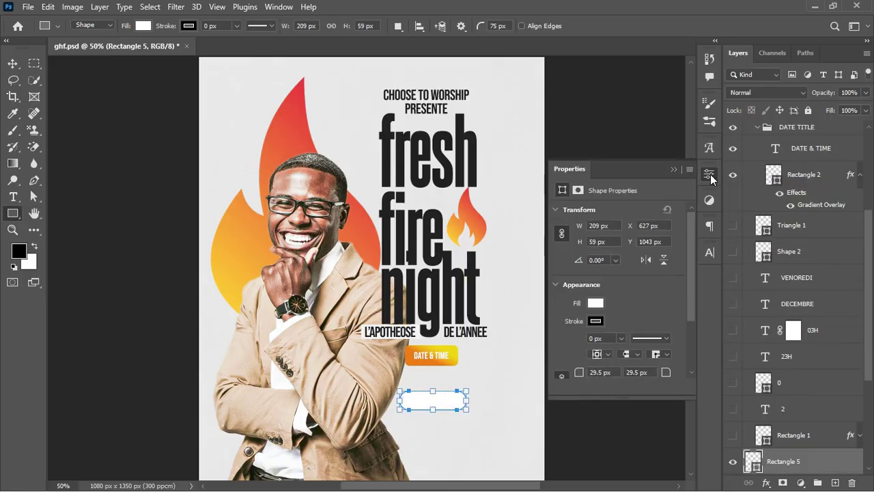
- Set all four corner radii of the practice rectangle to 0 px
left_click(277, 7)
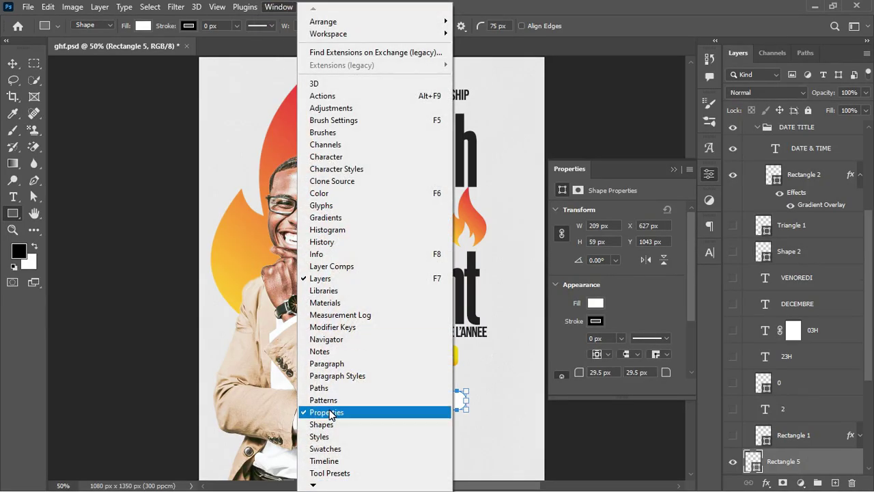
left_click(689, 289)
scroll(635, 328, "down", 1)
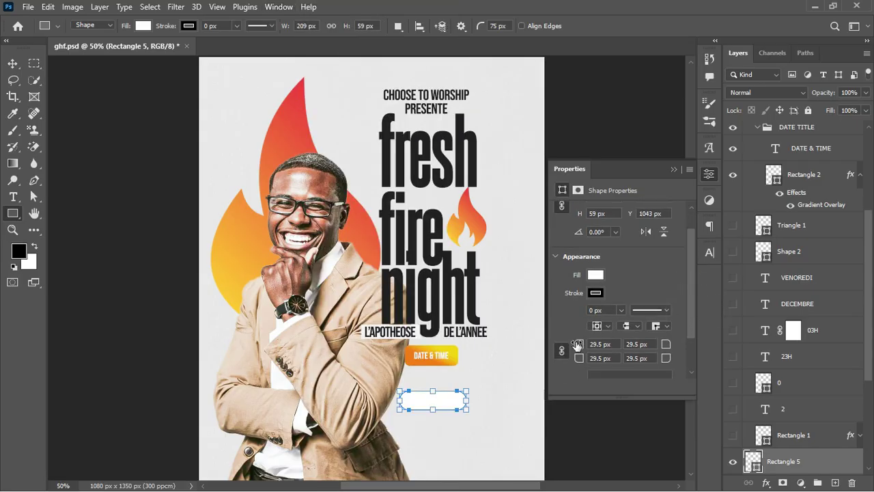
left_click_drag(581, 350, 540, 350)
left_click(562, 350)
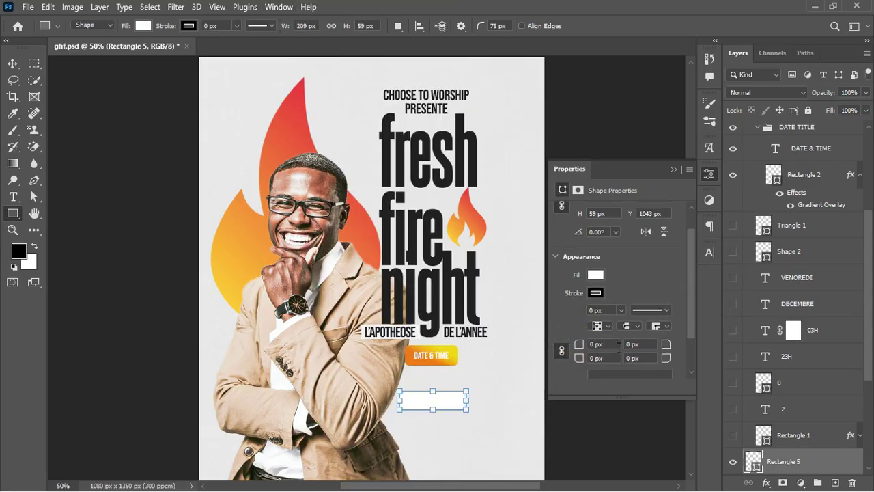
- Fill the practice rectangle with the recently used orange and close its shape properties
left_click(594, 280)
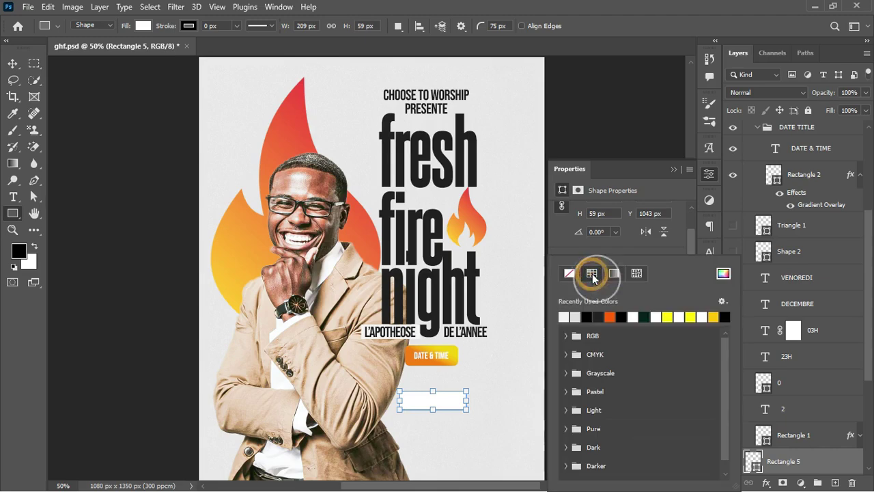
left_click(615, 315)
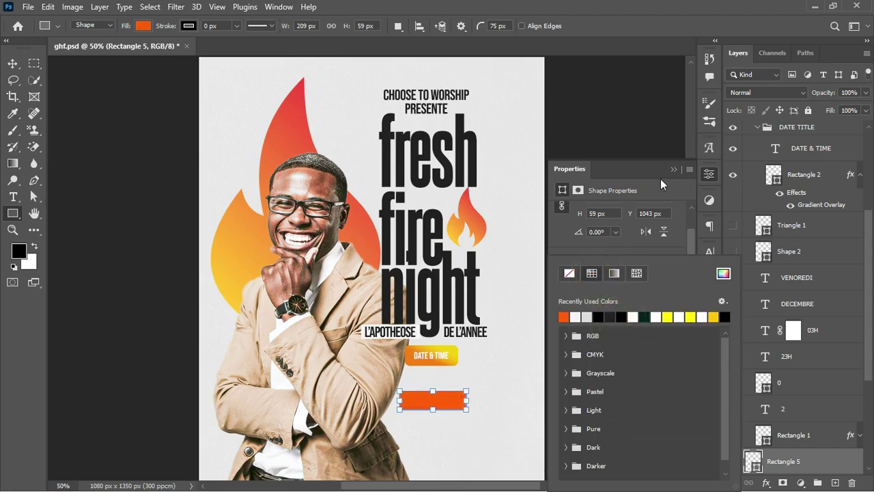
left_click(645, 185)
left_click_drag(579, 344, 532, 349)
left_click(674, 169)
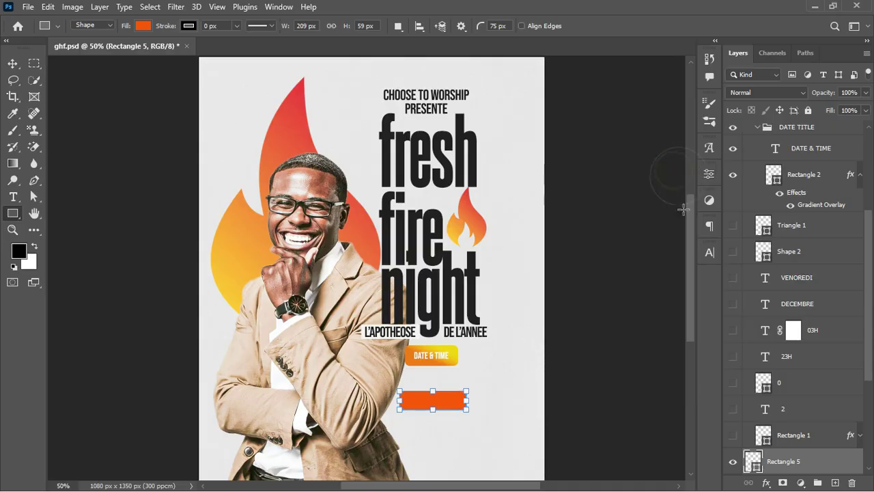
- Delete the orange practice rectangle
left_click(790, 441)
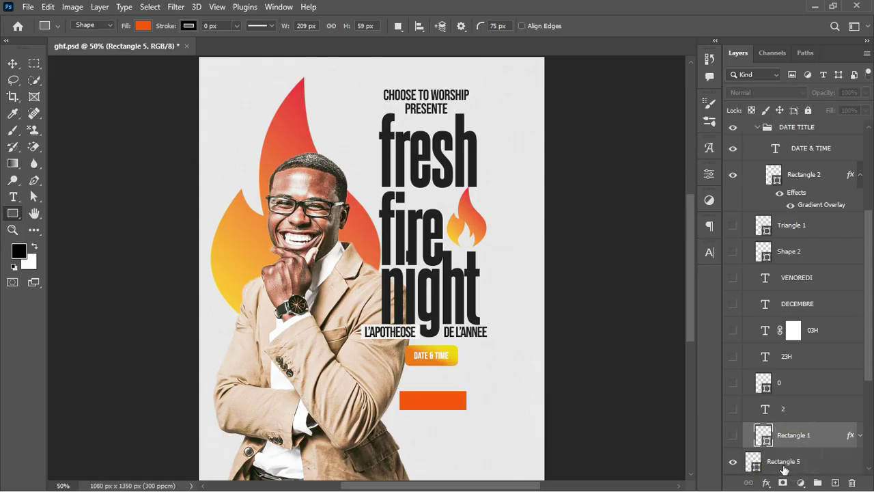
left_click(778, 469, "shift")
key("Delete")
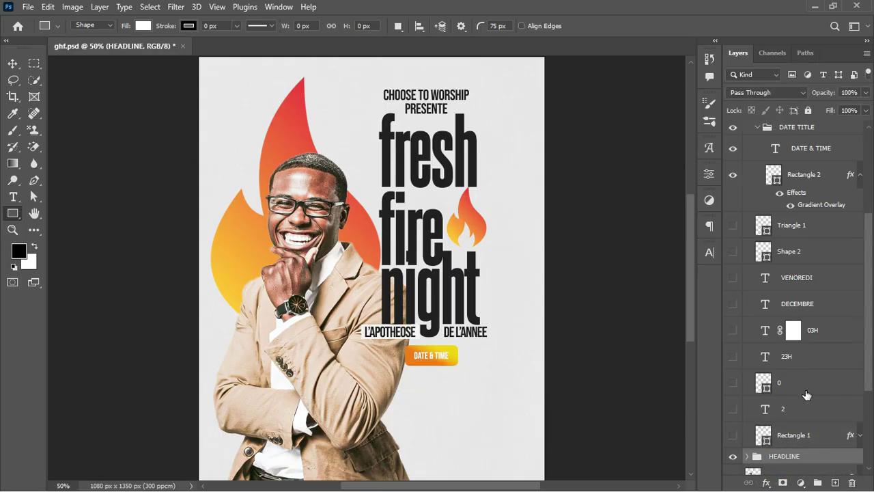
- Open the Gradient Overlay settings of Rectangle 2, the DATE & TIME badge background
scroll(868, 341, "down", 1)
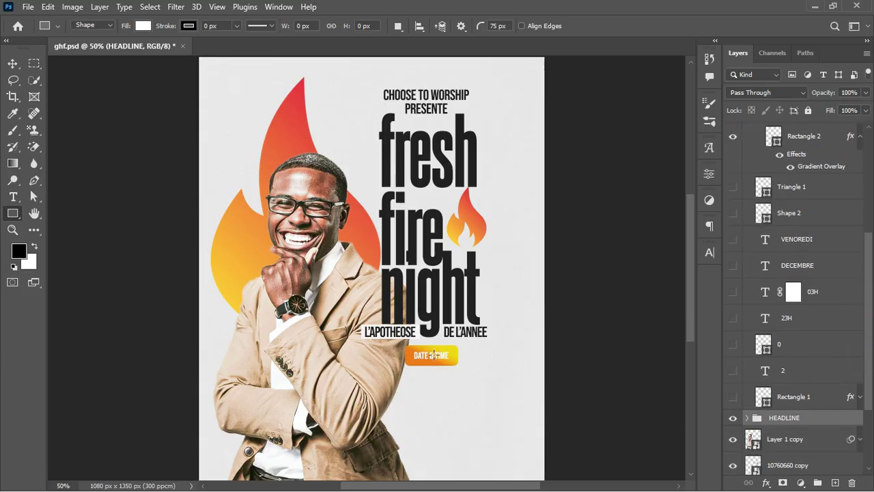
key("v")
left_click(418, 354)
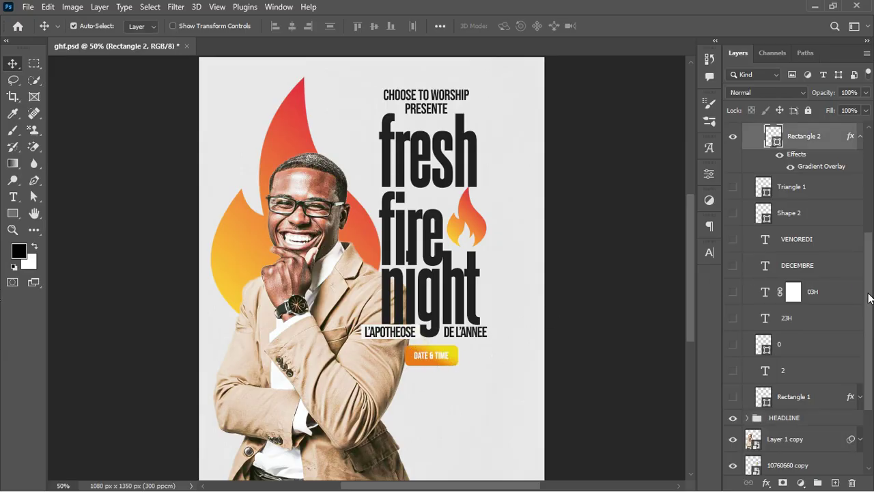
scroll(869, 299, "up", 3)
left_click(838, 221)
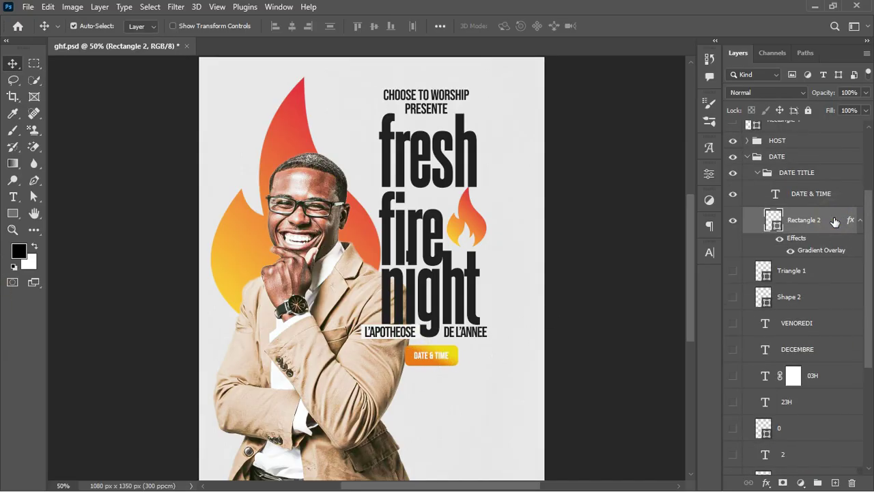
double_click(834, 220)
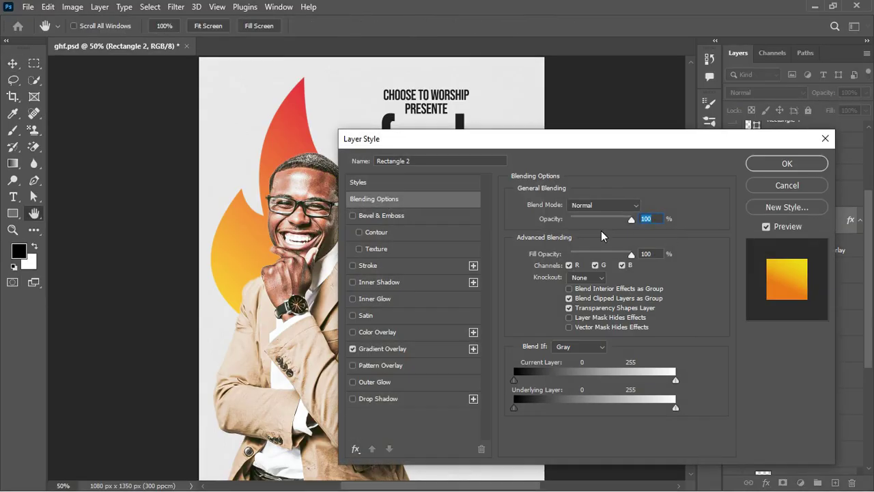
left_click_drag(472, 144, 634, 95)
left_click(446, 302)
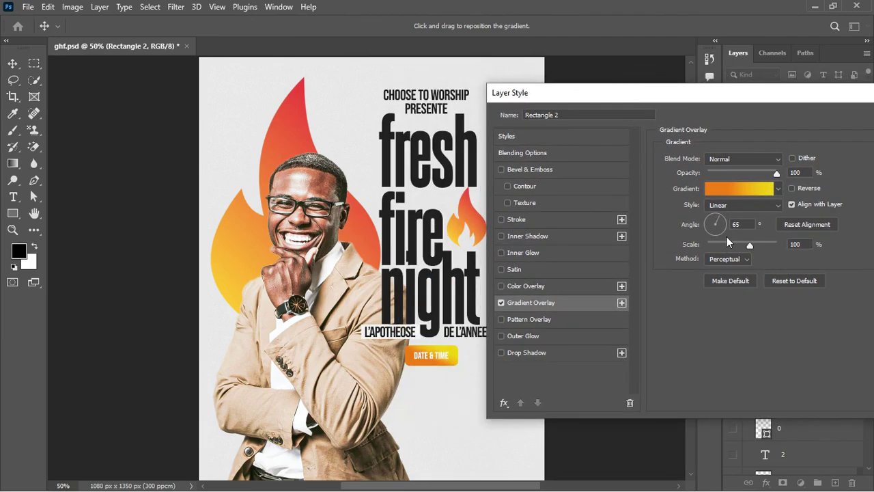
- Open the badge's gradient for editing and examine the colour values of its orange and yellow stops
left_click(730, 190)
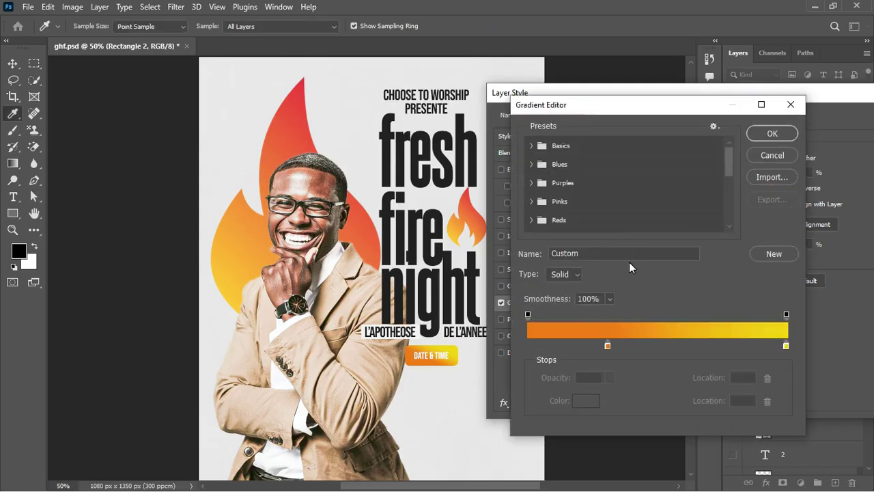
left_click(608, 346)
left_click(586, 401)
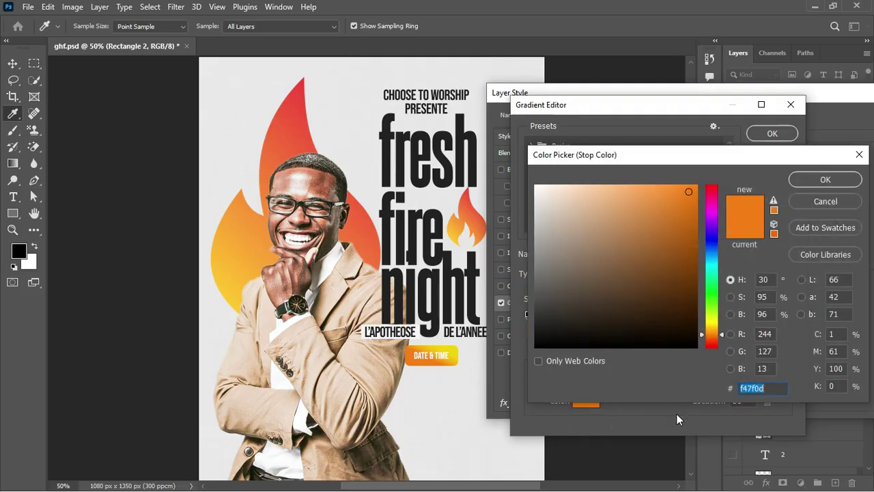
left_click(830, 200)
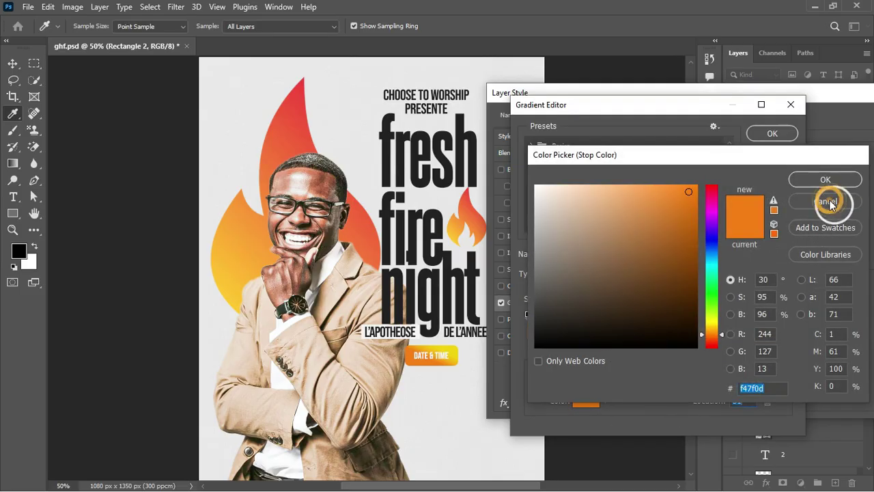
left_click(787, 346)
left_click(586, 401)
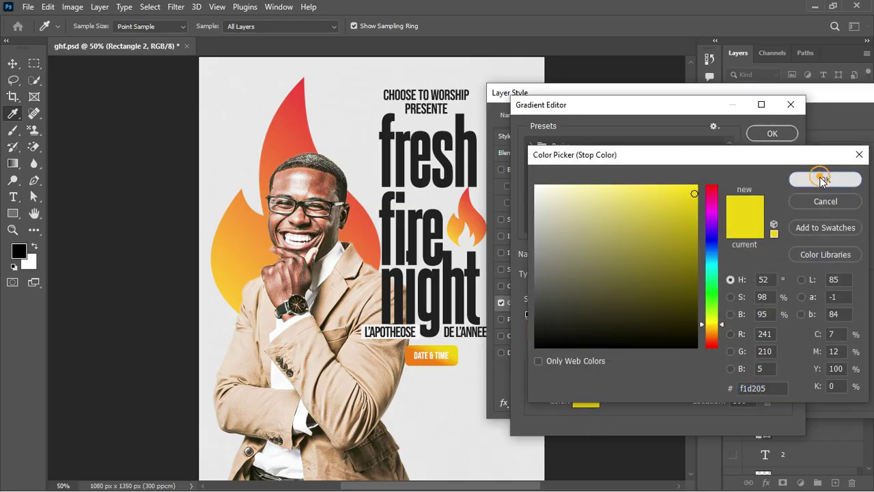
left_click(825, 179)
- Check the location and opacity settings of the badge gradient's stops, and close the layer style
left_click(607, 346)
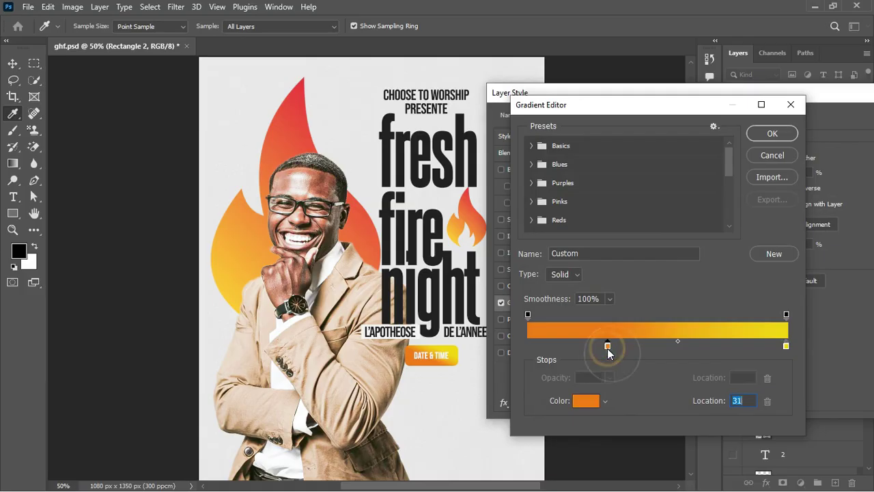
left_click(786, 346)
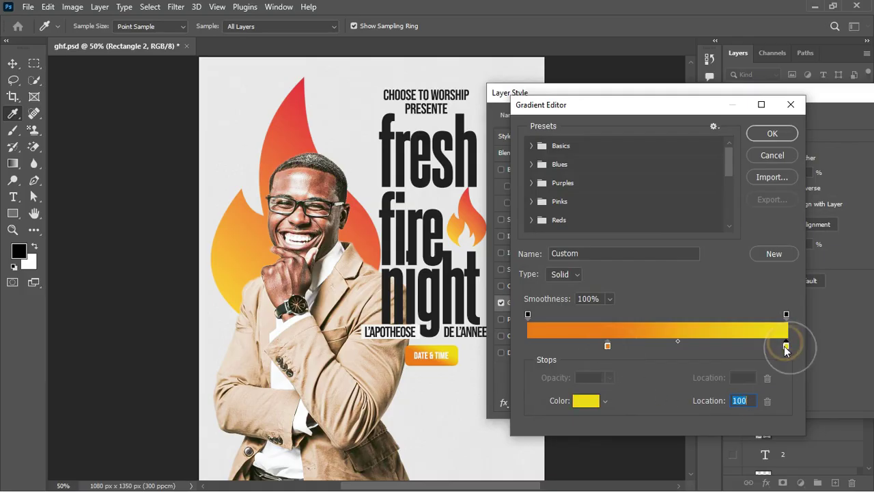
left_click(526, 315)
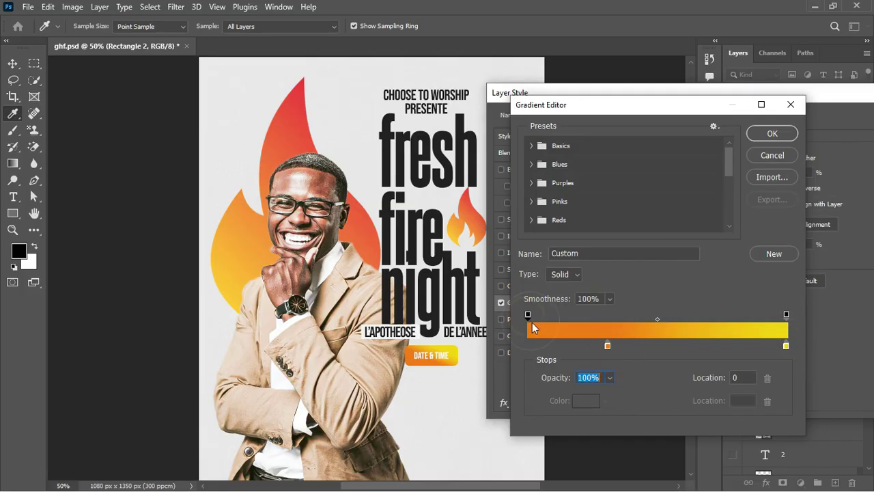
left_click(787, 314)
left_click(773, 134)
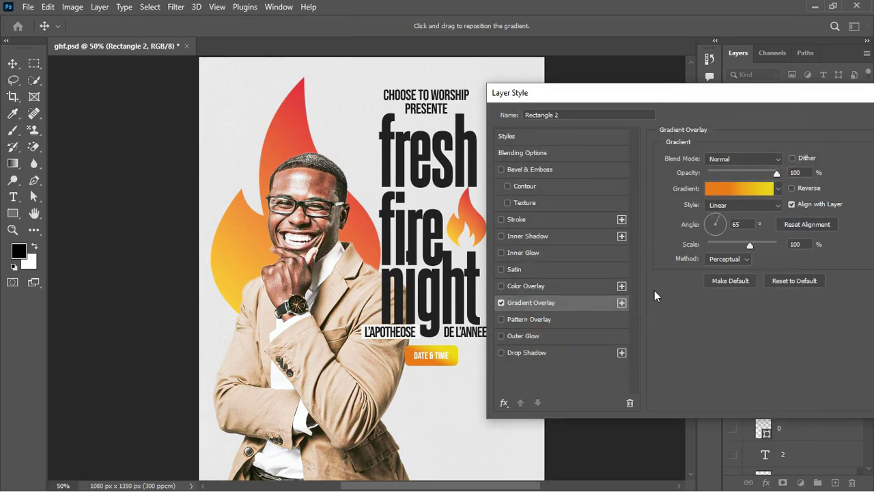
left_click_drag(780, 92, 582, 130)
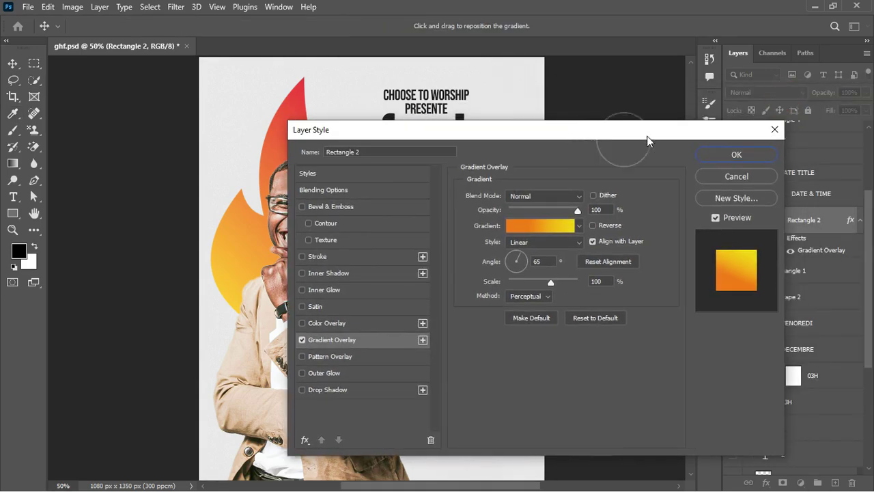
left_click(737, 155)
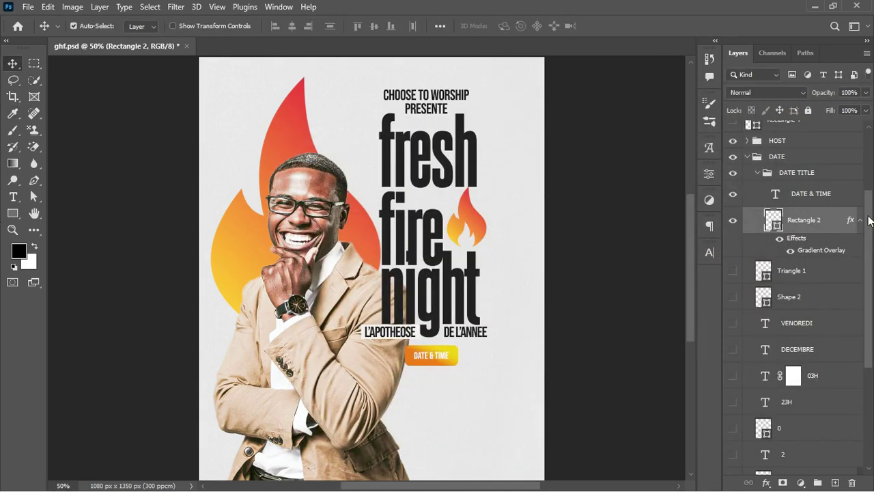
- Collapse the DATE TITLE group and show Rectangle 1 behind the DATE & TIME badge
scroll(864, 220, "up", 1)
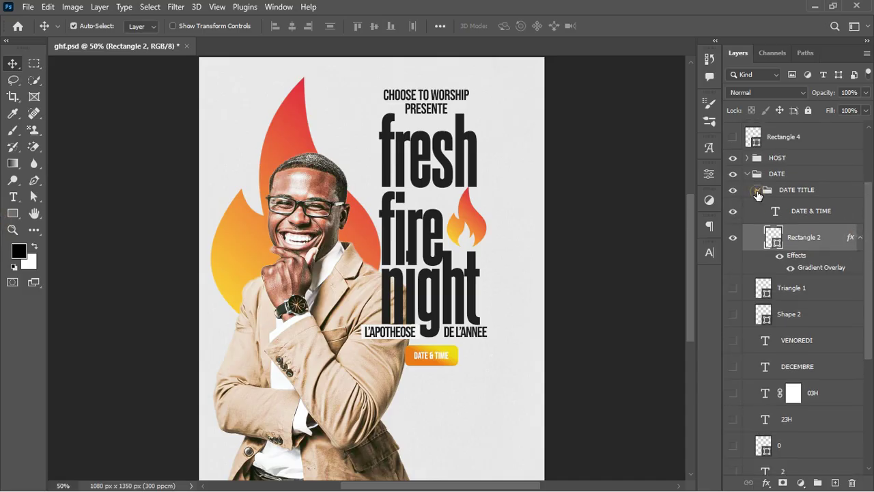
left_click(757, 194)
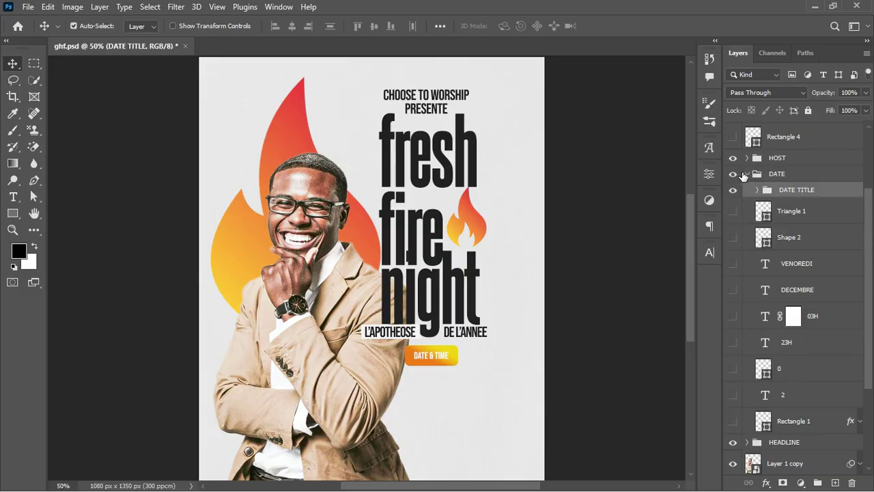
left_click(733, 421)
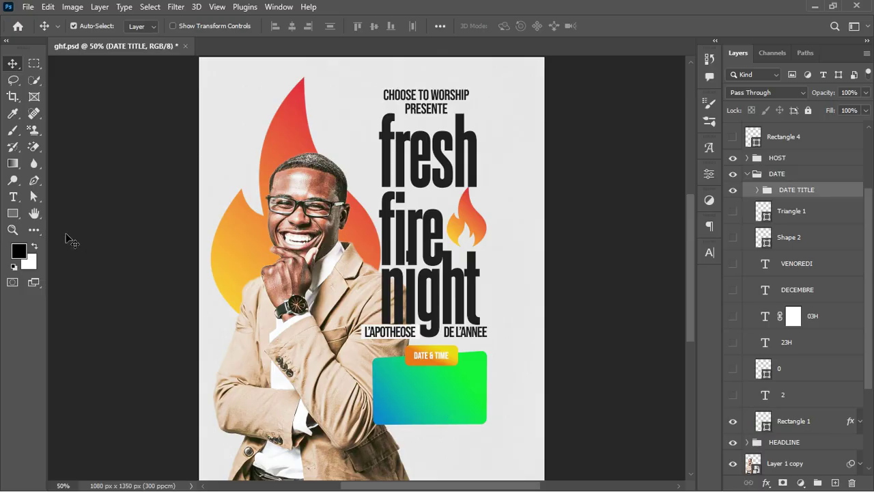
- Draw a white rectangle about 341 × 175 px beside the blue-green panel, and set its corner radii to 38 px
right_click(13, 213)
left_click(68, 206)
left_click_drag(248, 369, 357, 425)
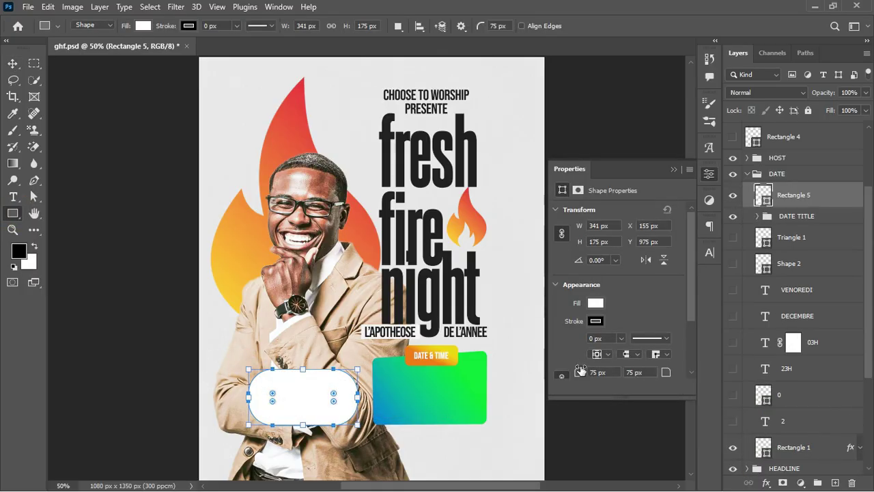
left_click_drag(579, 372, 519, 375)
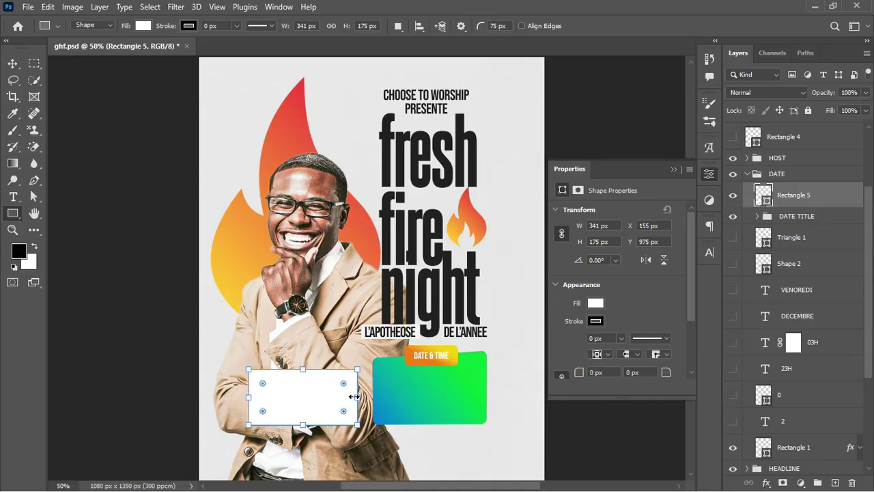
key("ctrl+z")
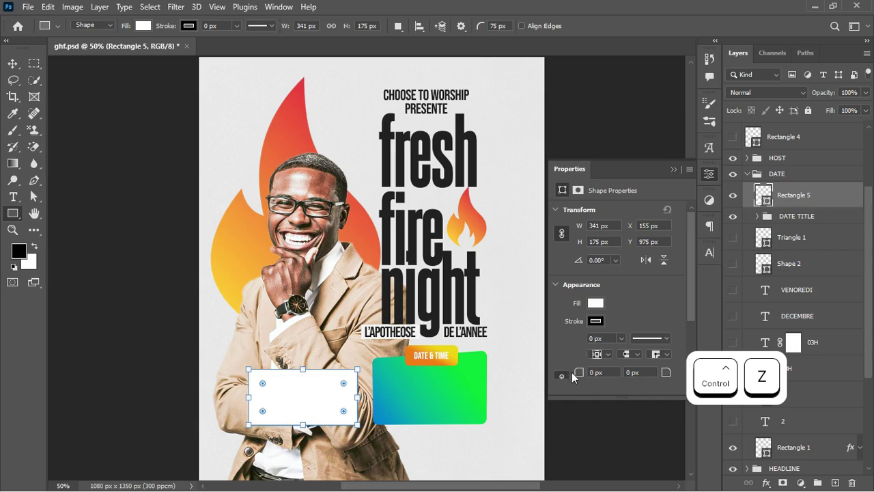
left_click_drag(579, 372, 614, 375)
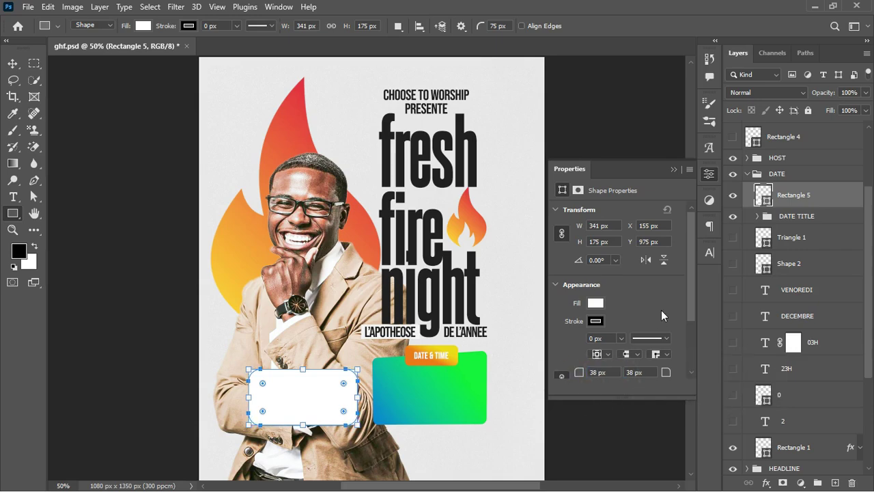
- Distort the white rectangle symmetrically so its right edge flares to a height of about 253 px
key("ctrl+t")
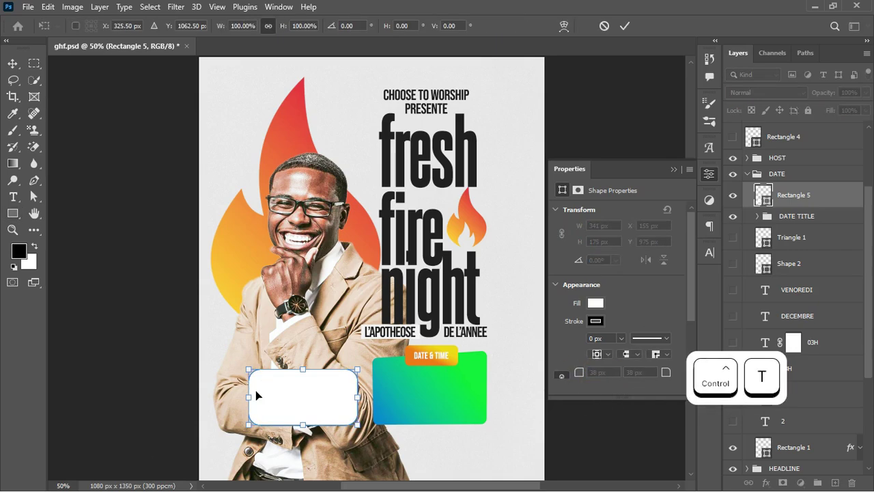
right_click(282, 389)
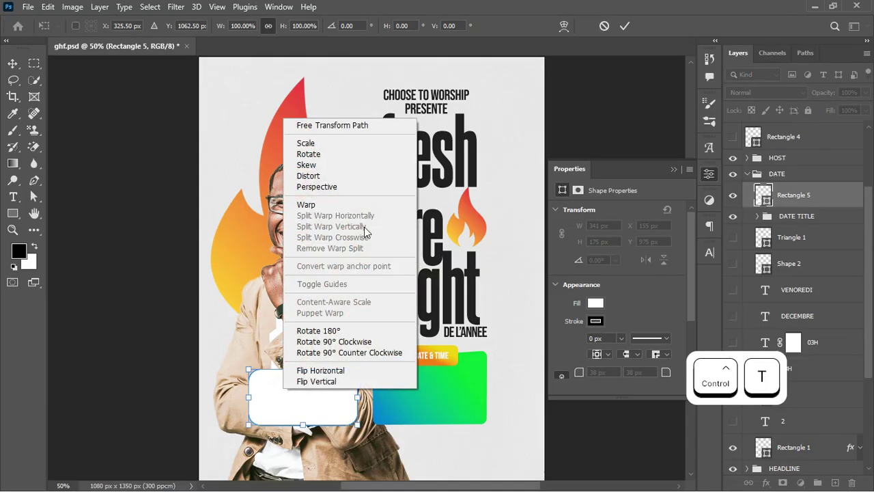
left_click(325, 176)
key("alt")
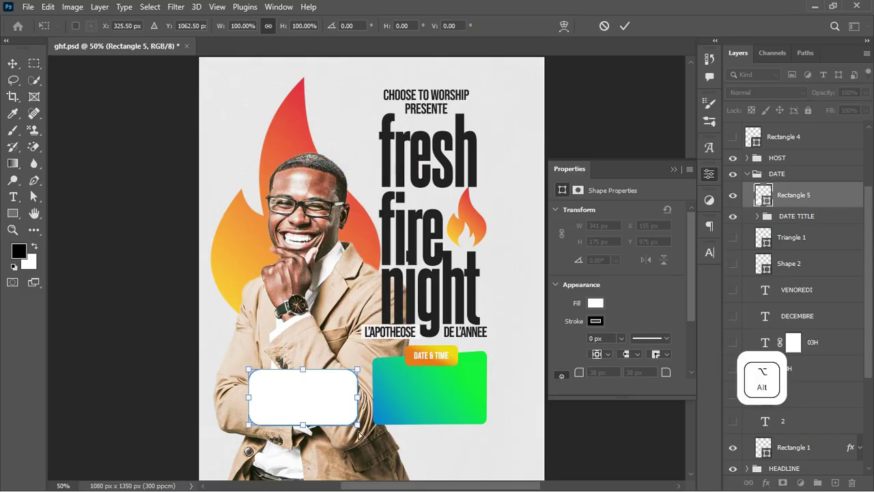
mouse_move(358, 429)
left_mouse_down()
mouse_move(358, 452)
mouse_move(356, 441)
left_mouse_up()
left_click(624, 27)
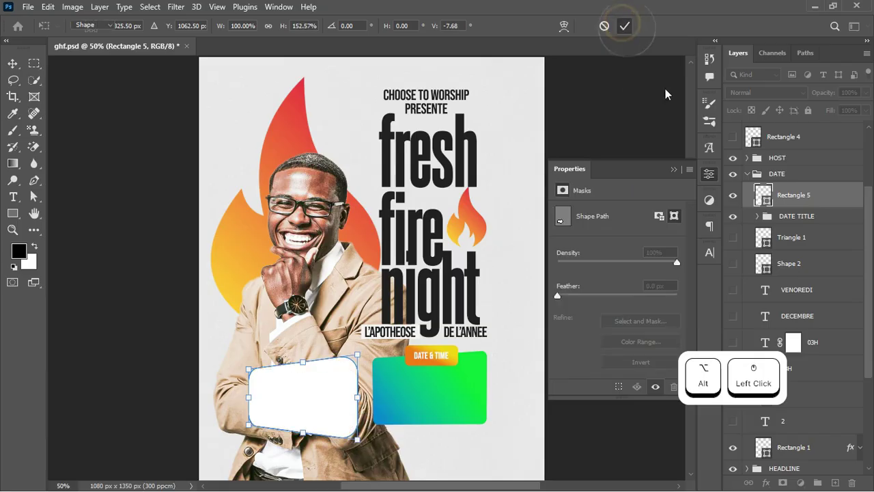
- Delete the distorted white practice rectangle beside the blue-green panel
left_click(398, 195)
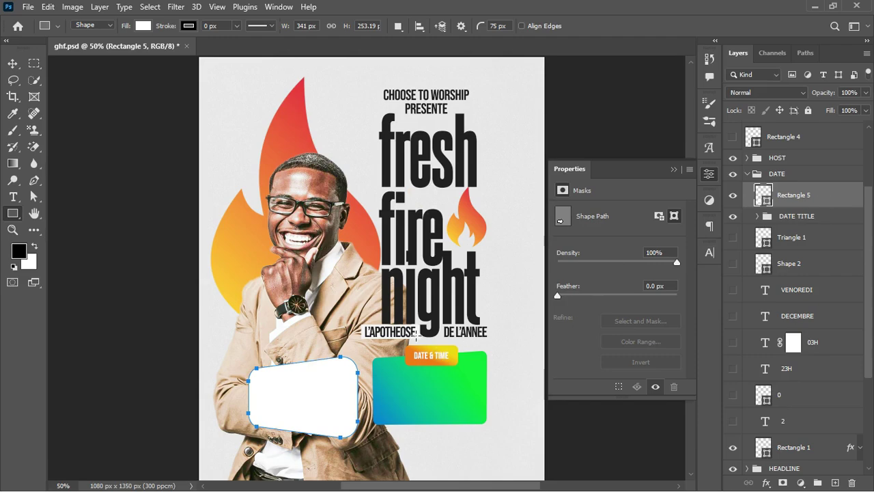
key("Delete")
key("v")
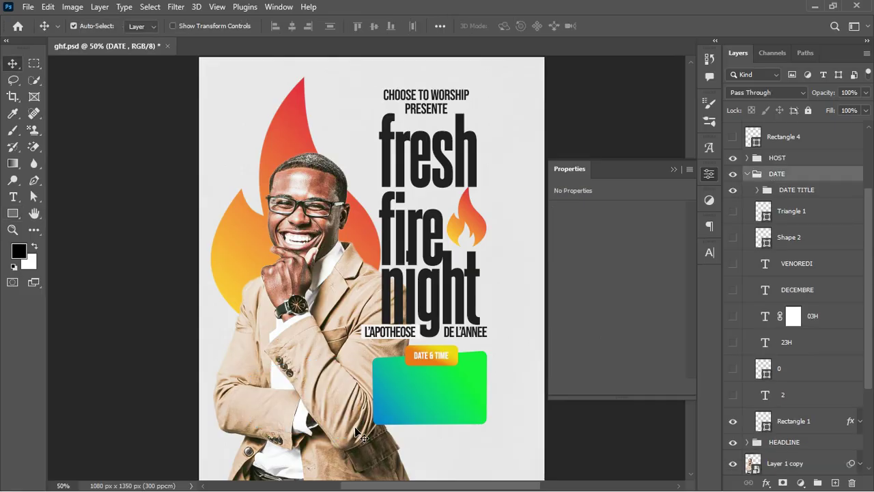
- Open the blue-green panel's gradient overlay for editing and examine the colour values of its blue and green stops
left_click(436, 389)
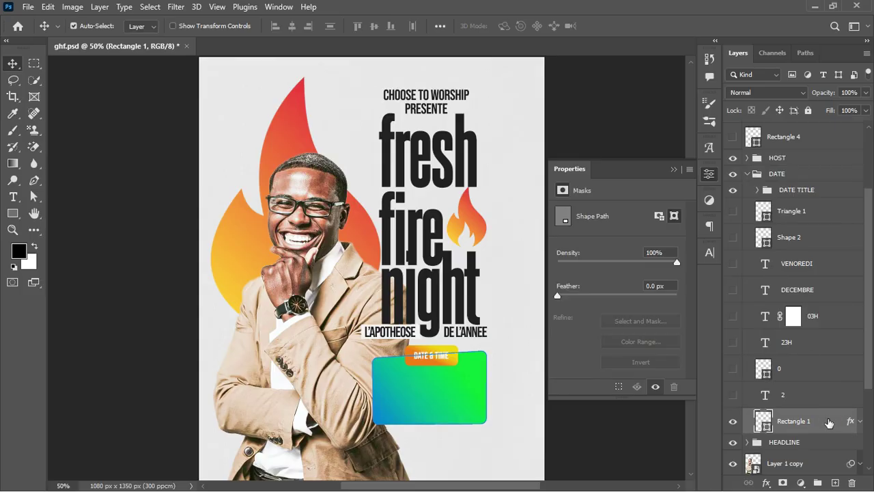
left_click(834, 418)
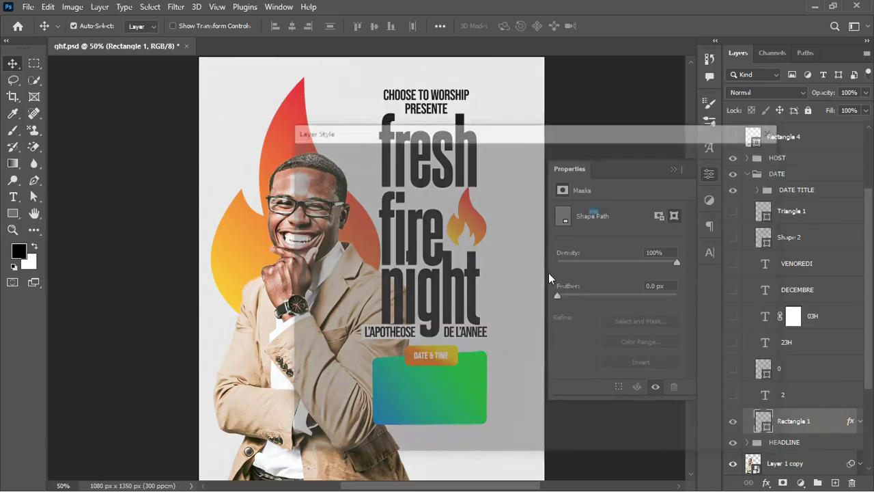
left_click(350, 345)
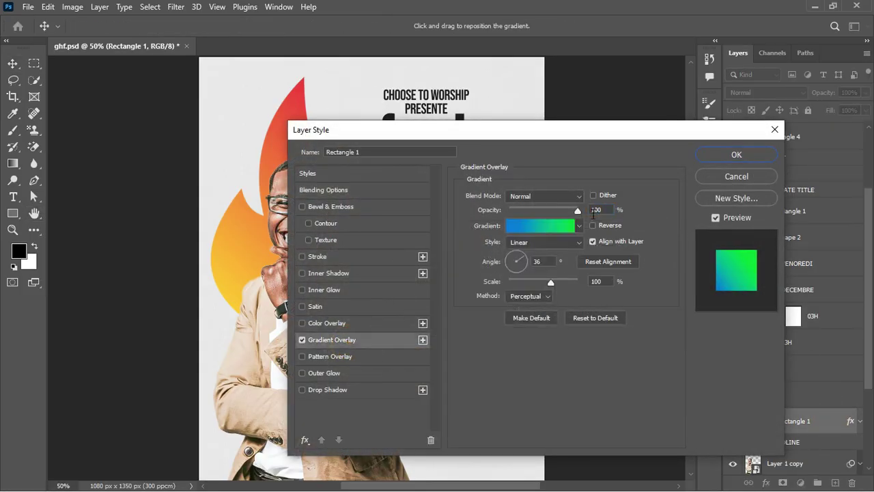
left_click(553, 226)
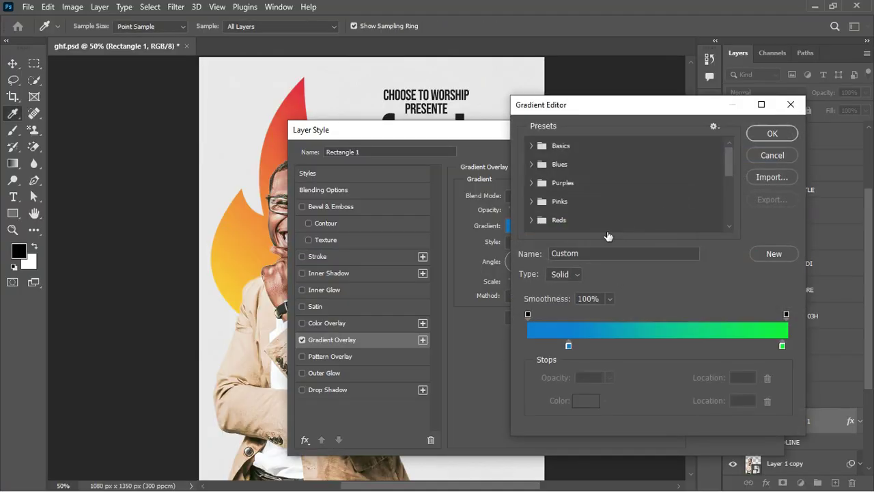
left_click(569, 345)
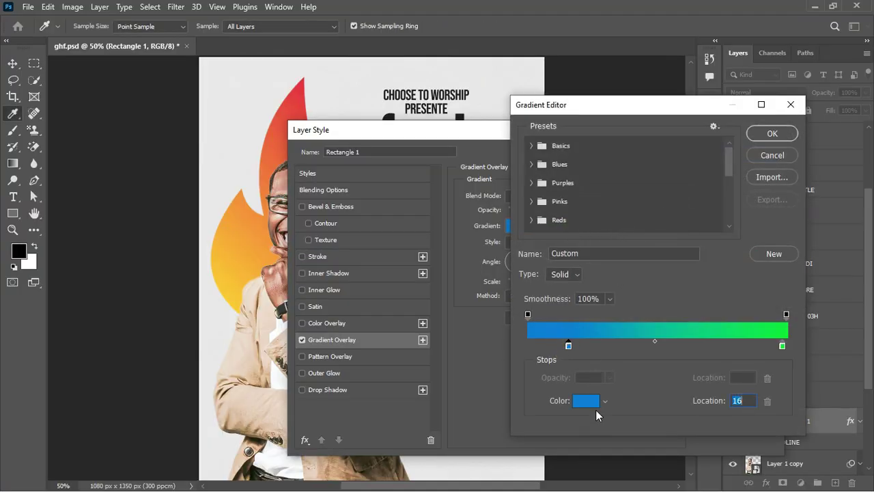
left_click(587, 402)
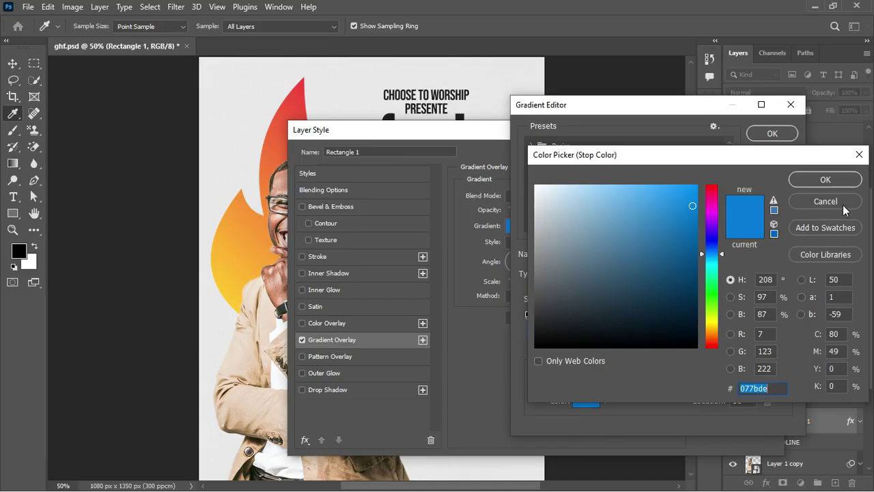
left_click(844, 205)
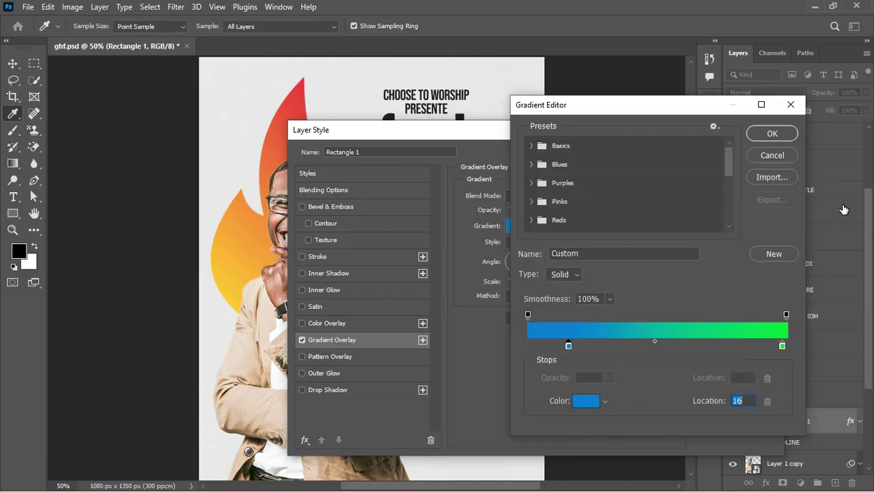
left_click(783, 346)
left_click(586, 401)
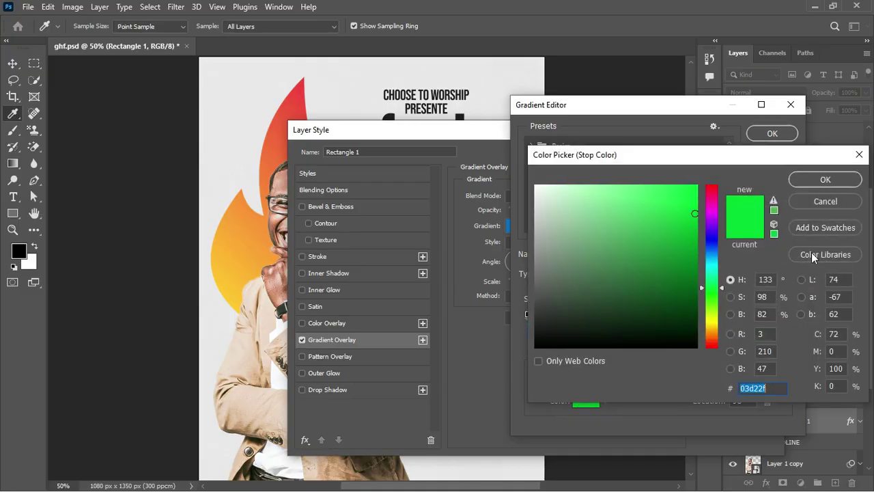
left_click(827, 202)
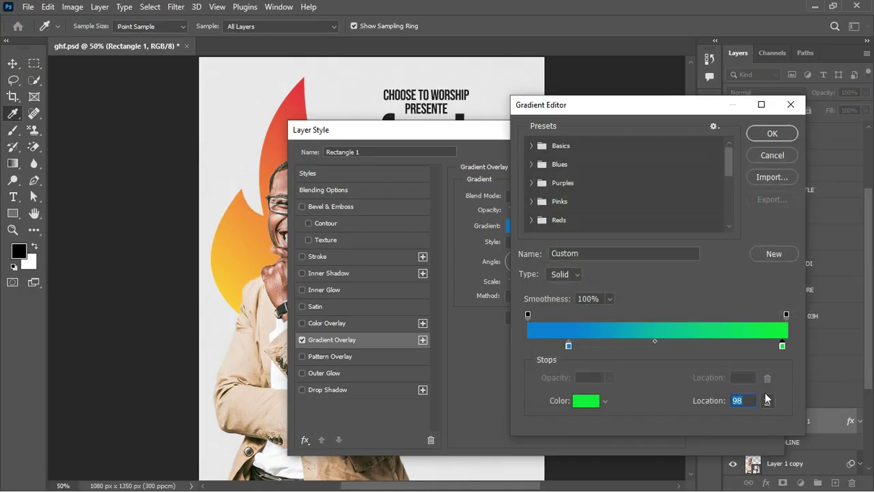
- Check the location of the panel gradient's blue stop and its opacity stops, and close the layer style
left_click(569, 346)
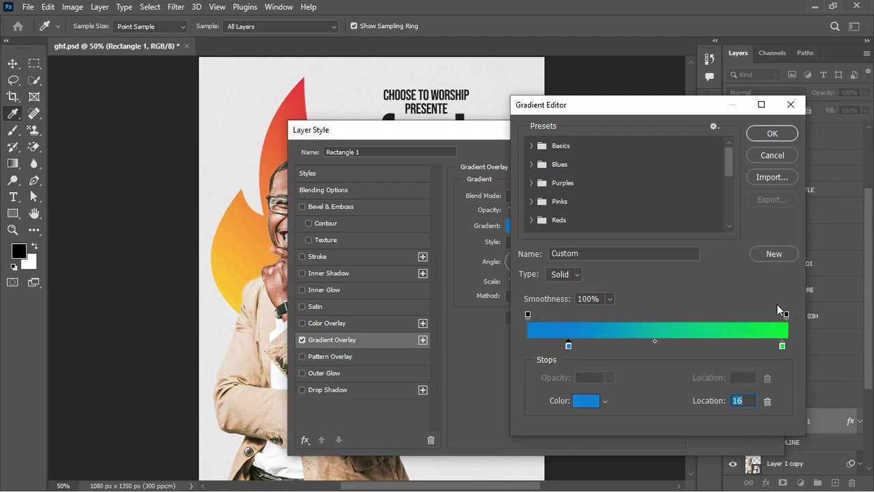
left_click(528, 315)
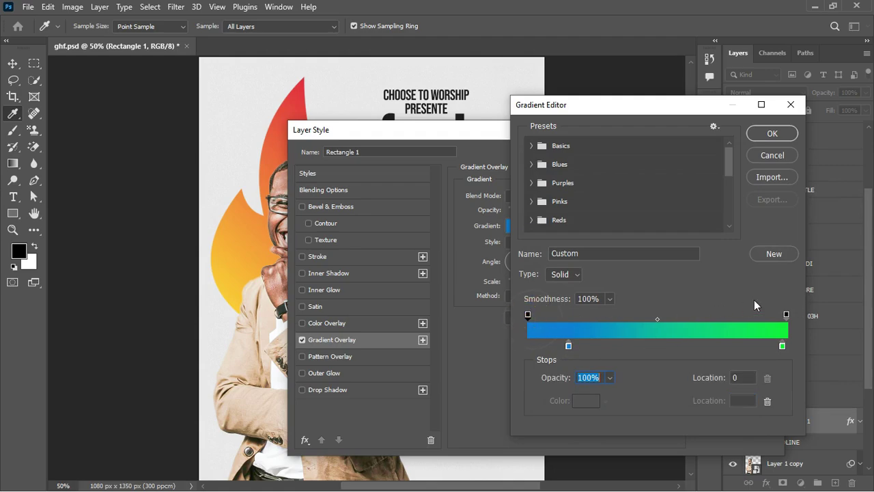
left_click(786, 314)
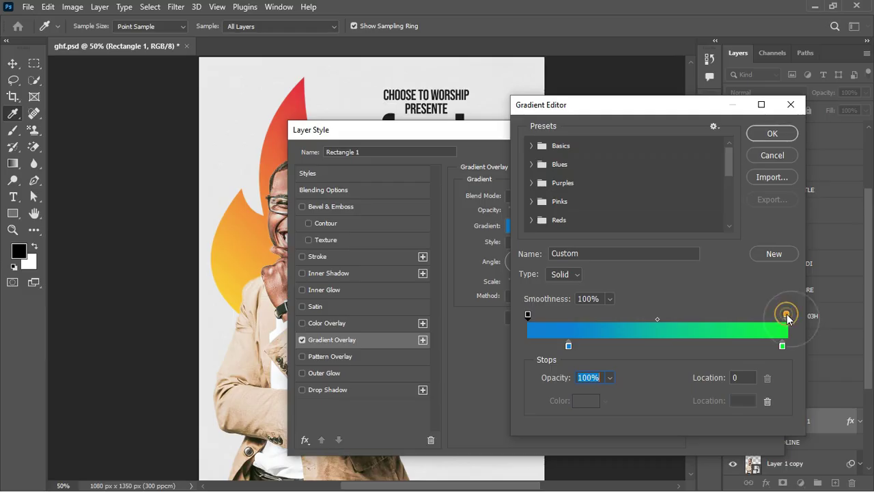
left_click(776, 137)
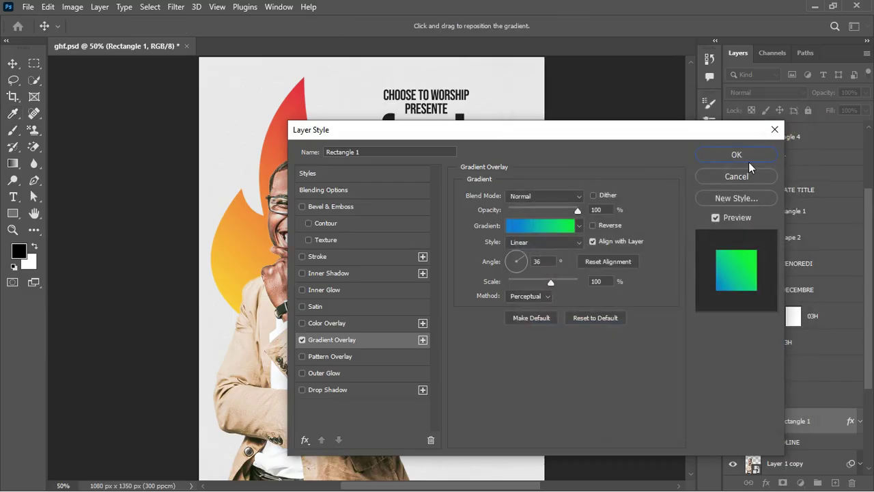
left_click(755, 156)
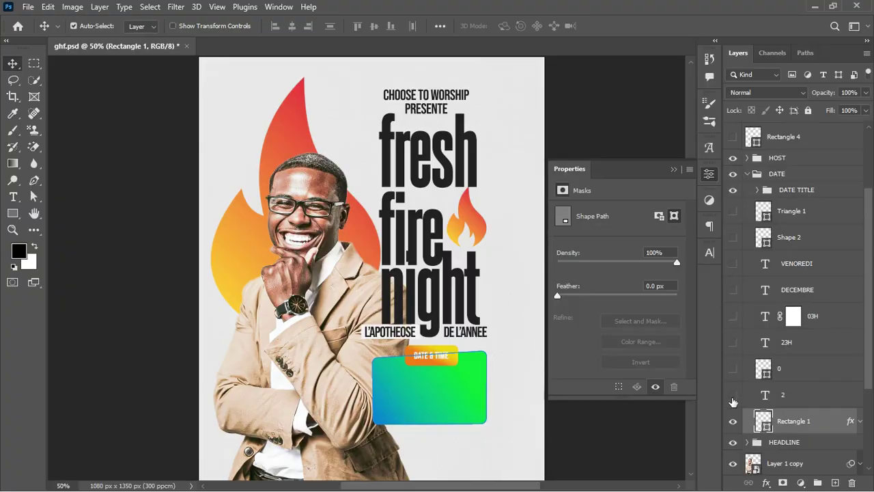
- Show the digit 2 text layer on the panel and check its character settings
left_click(733, 396)
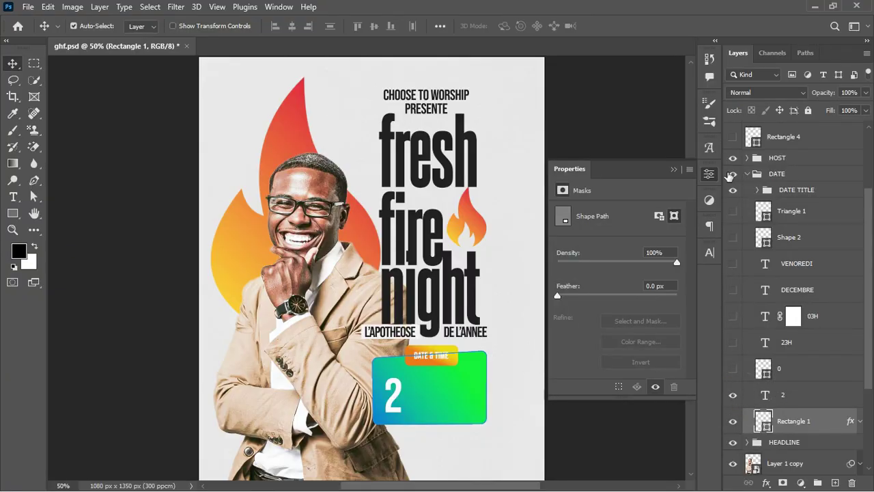
left_click(709, 252)
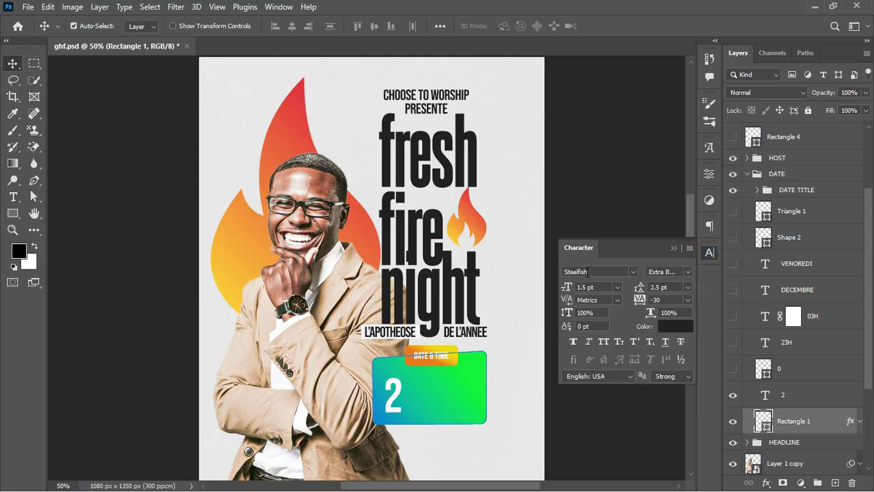
left_click(800, 396)
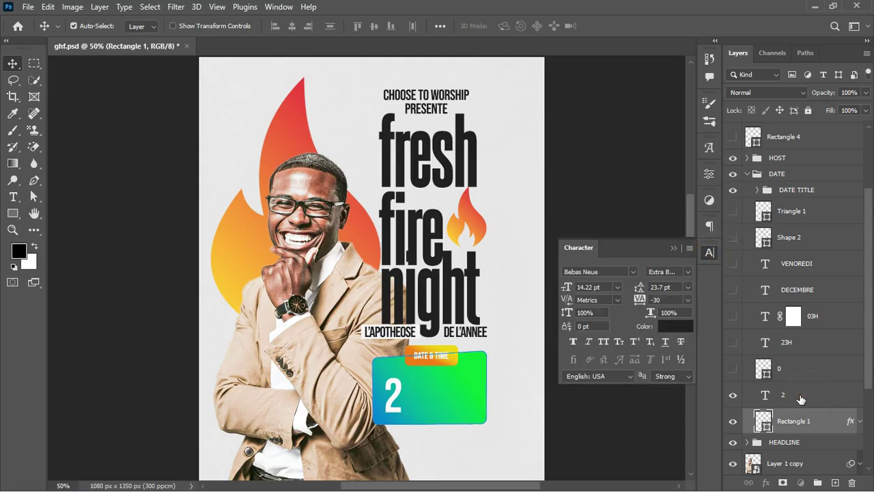
left_click(801, 401)
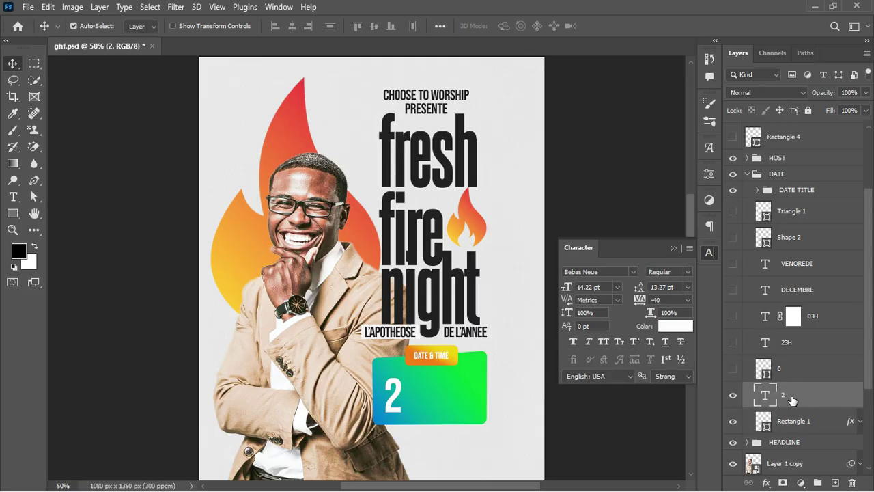
- Duplicate the digit 2 to its right on the gradient panel, and change the copy's text to 0
key("ctrl+j")
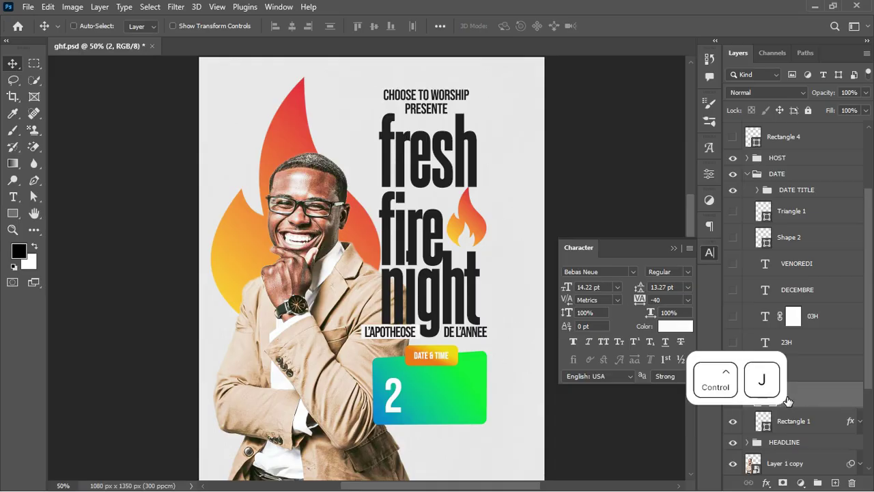
left_click_drag(398, 385, 425, 388)
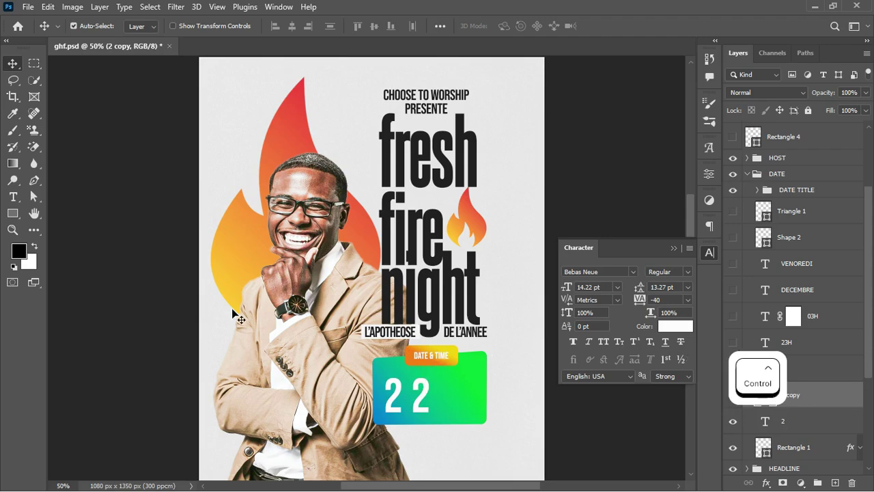
key("t")
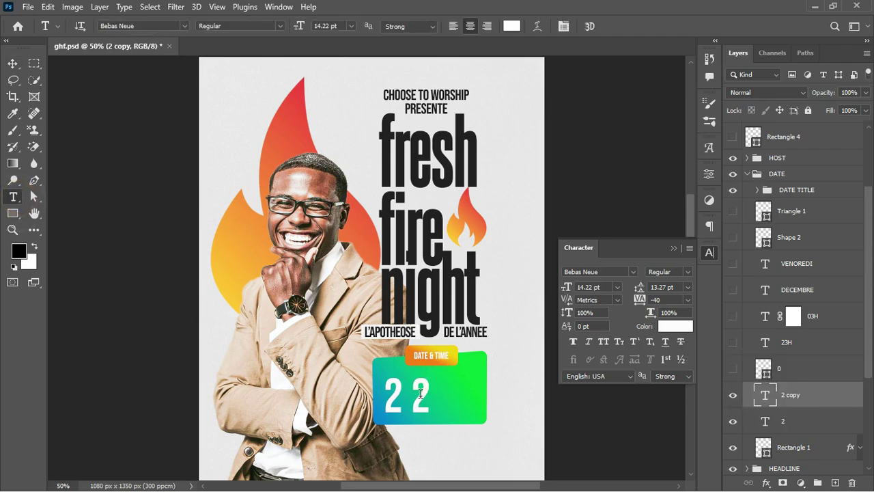
double_click(412, 388)
left_click(443, 397)
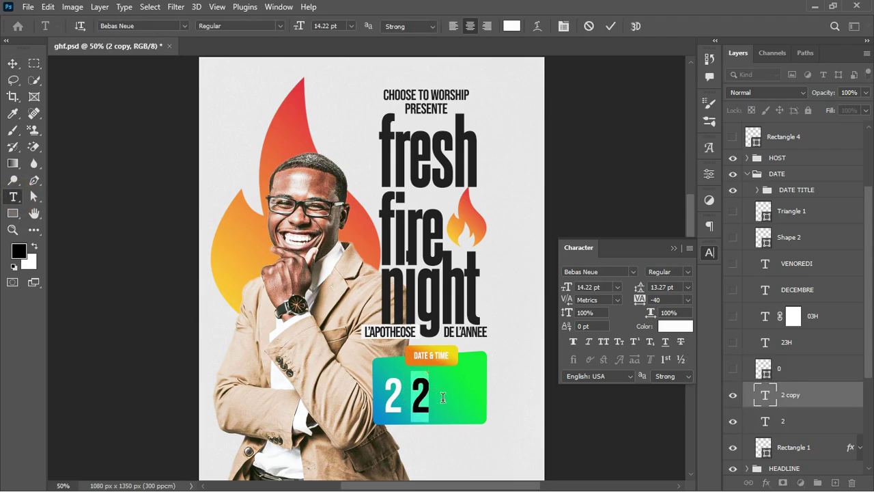
key("BackSpace")
type("0")
key("ctrl+Return")
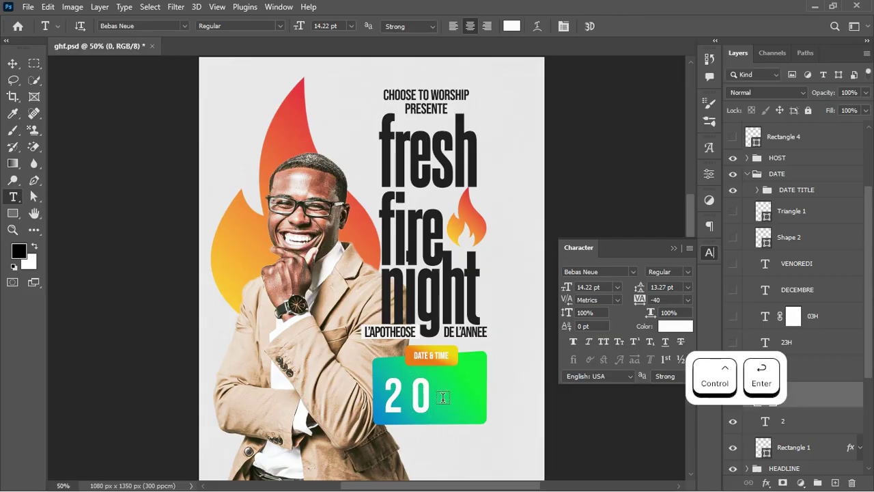
- Convert the new 0 text layer to a shape
right_click(813, 395)
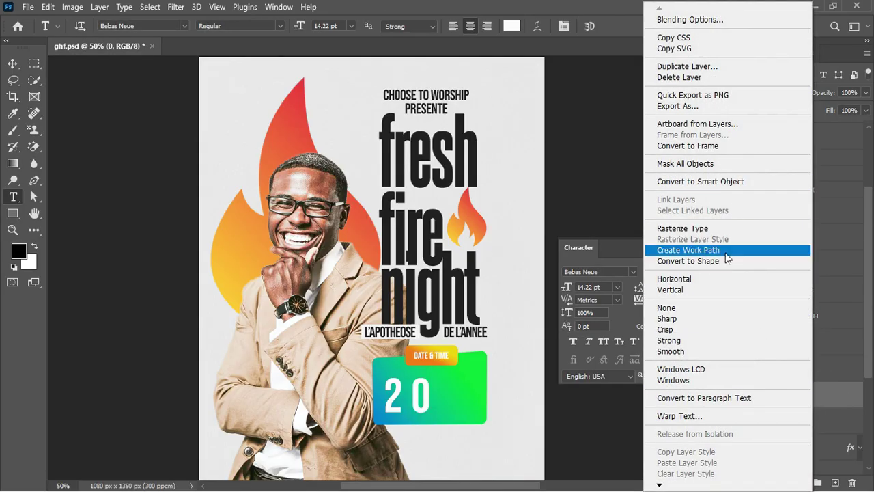
left_click(687, 261)
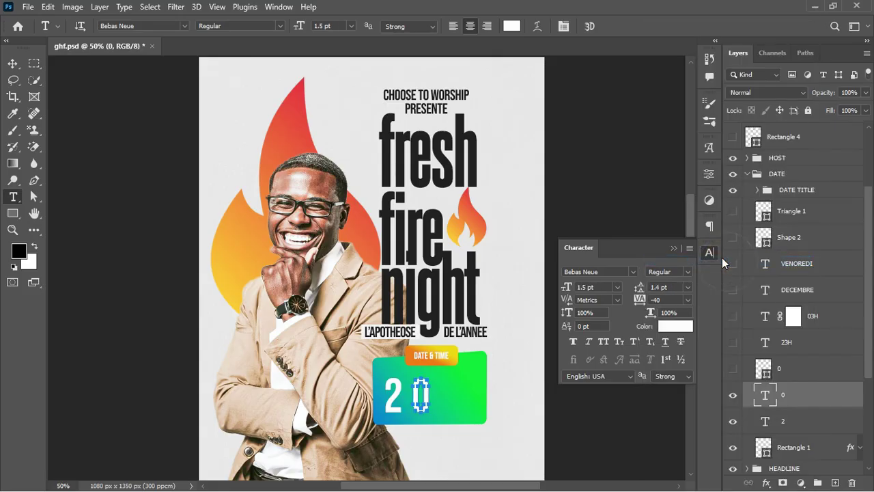
- Select the anchor points on the upper half of the new 0 shape with the Direct Selection tool
key("ctrl")
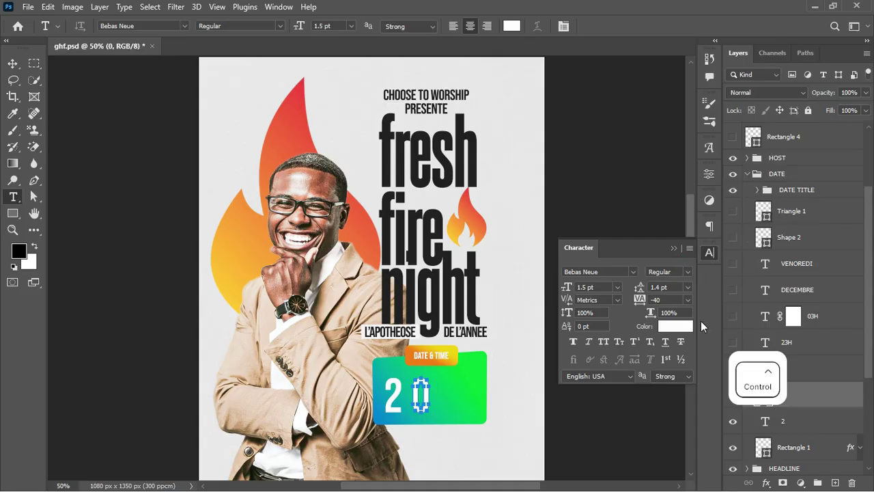
key("ctrl+equal")
key("ctrl+equal")
scroll(389, 381, "down", 5)
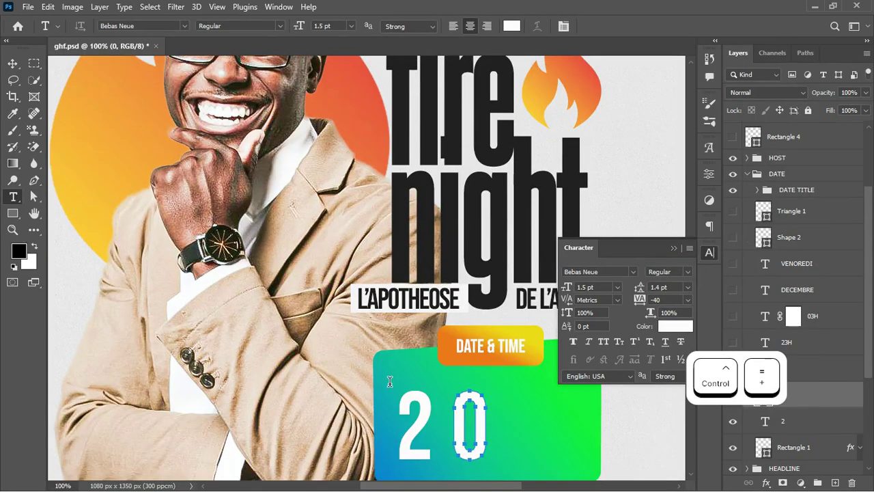
scroll(390, 381, "down", 1)
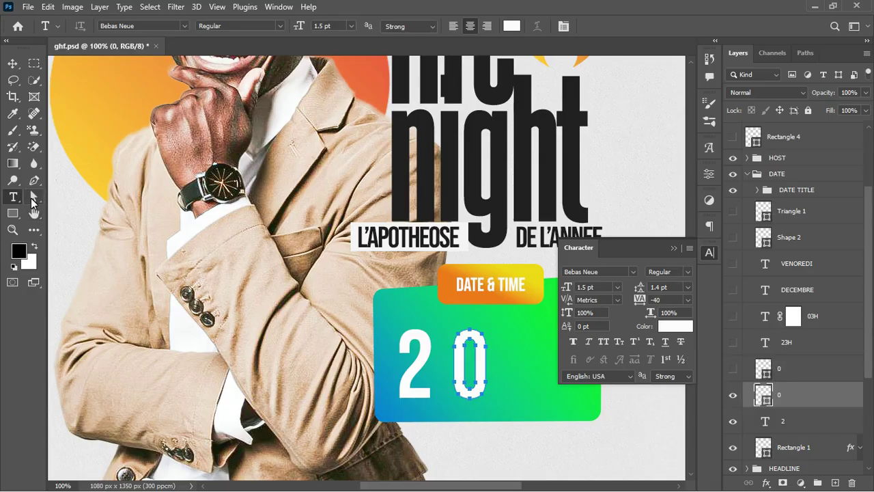
left_click(32, 201)
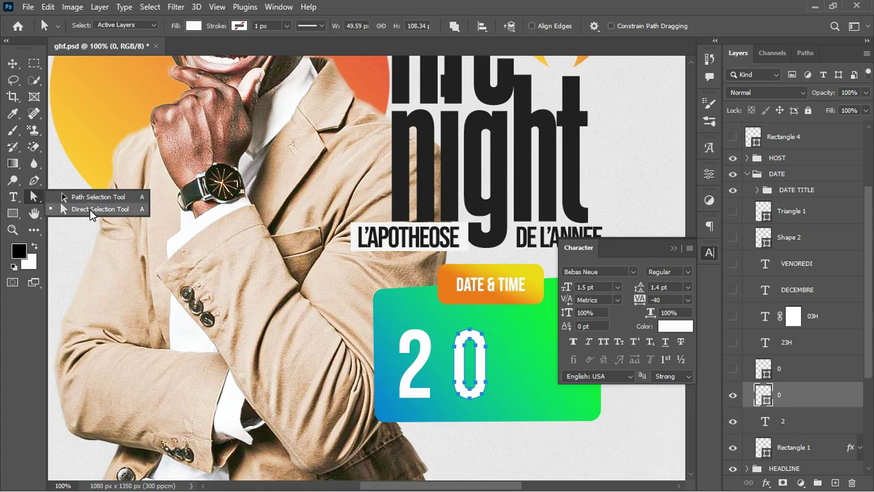
left_click(93, 210)
left_click(472, 333)
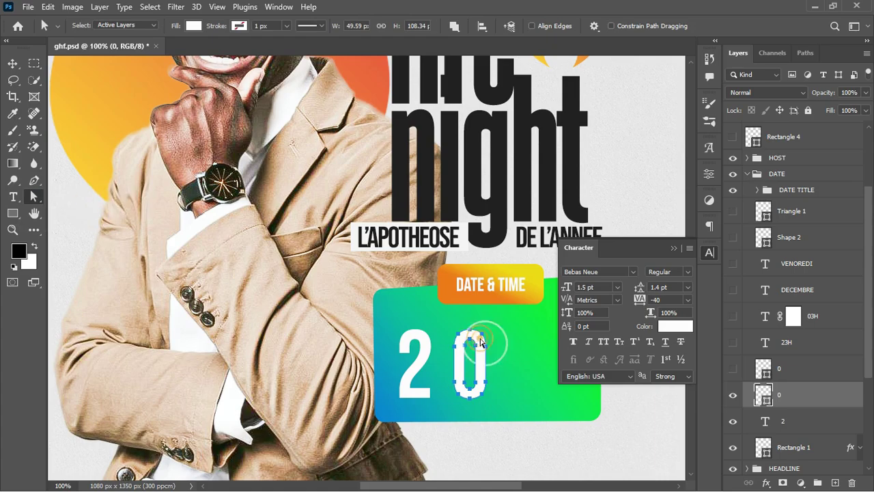
left_click(441, 319)
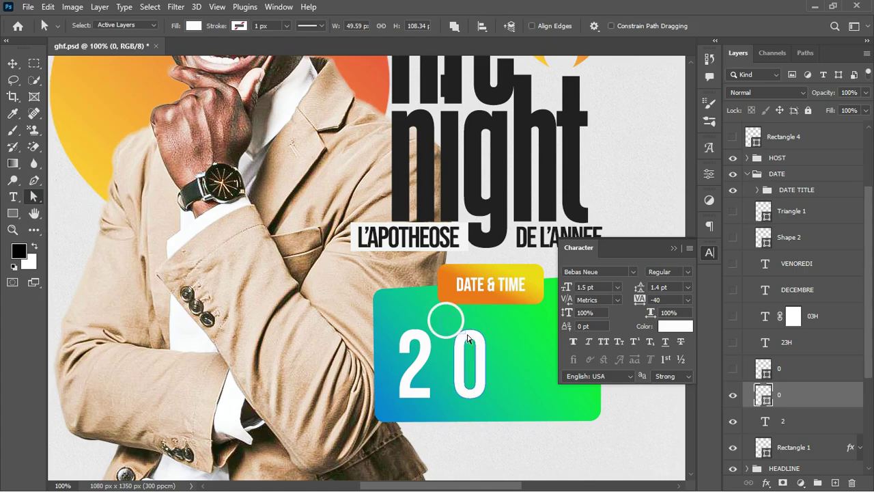
left_click(487, 342)
left_click(425, 311)
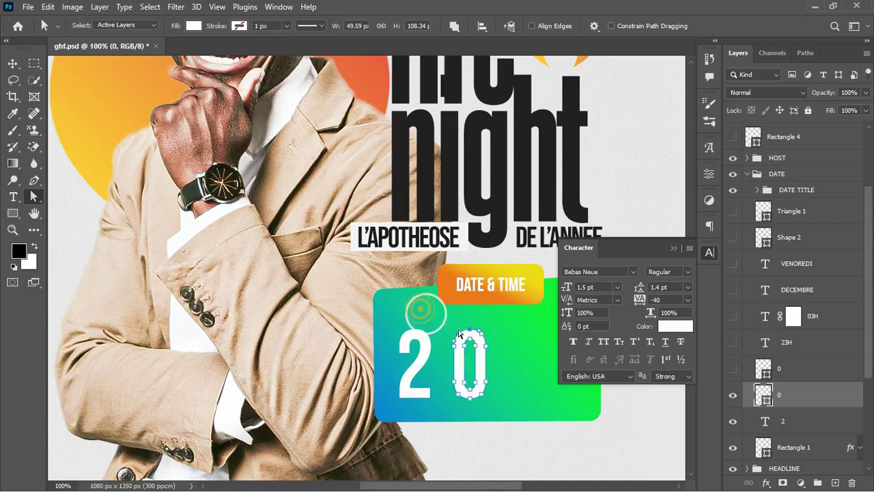
left_click(504, 360)
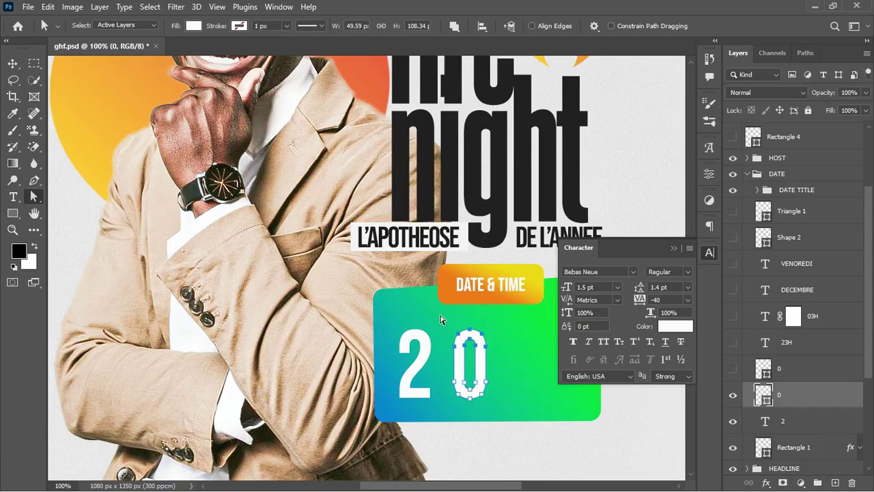
left_click(499, 360)
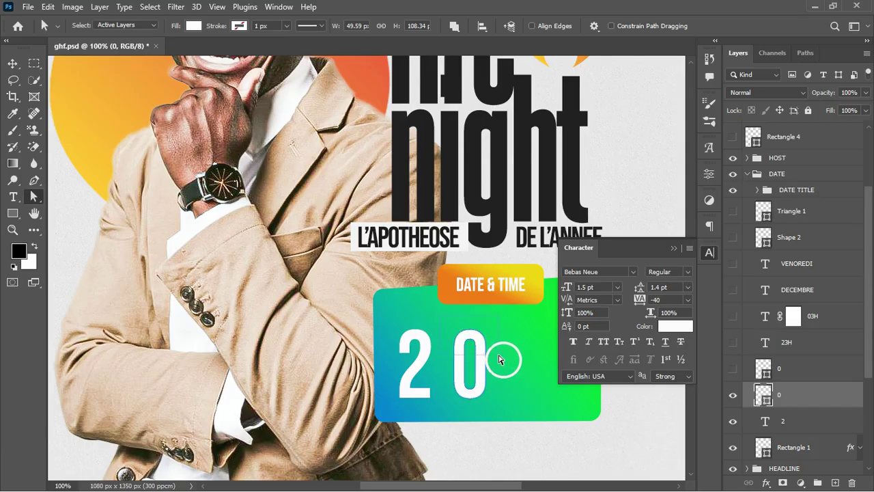
- Nudge the upper anchor points of the 0 shape vertically to stretch the digit to about 130 px tall
left_click(464, 342)
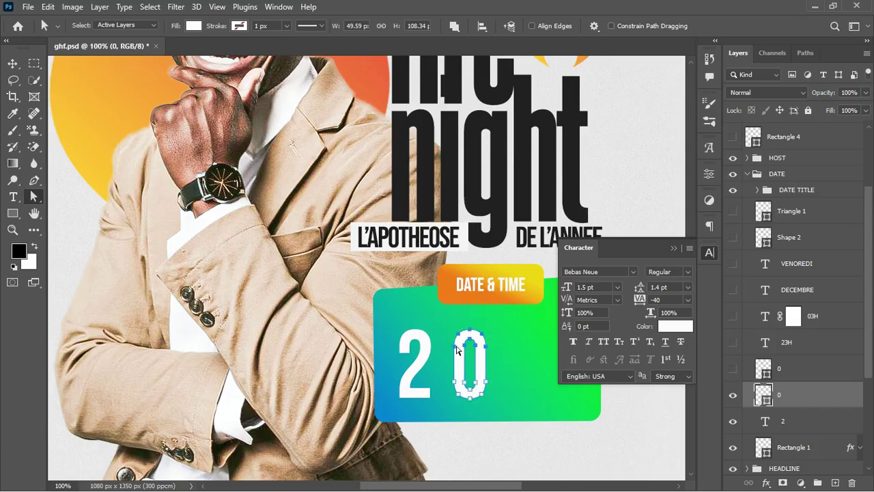
key("ctrl")
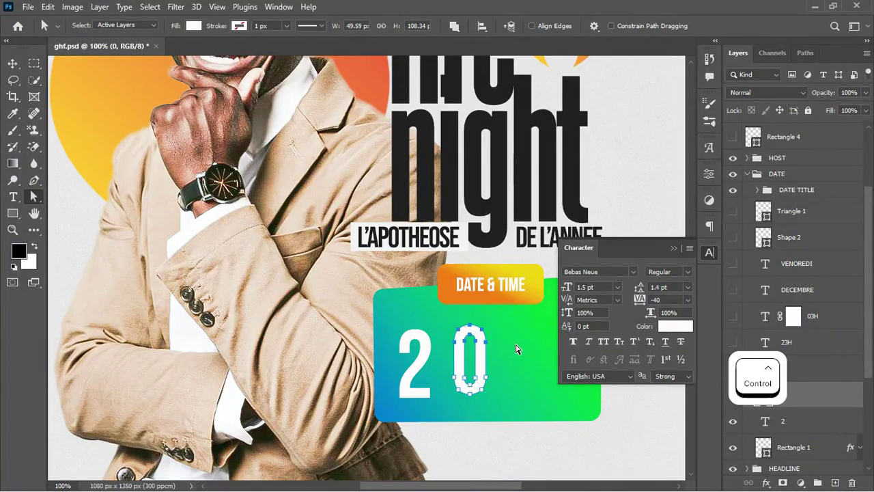
key("Up")
key("Up")
key("Up")
key("Up")
key("Up")
key("Up")
key("Up")
key("Up")
key("Up")
key("Up")
key("Up")
key("Up")
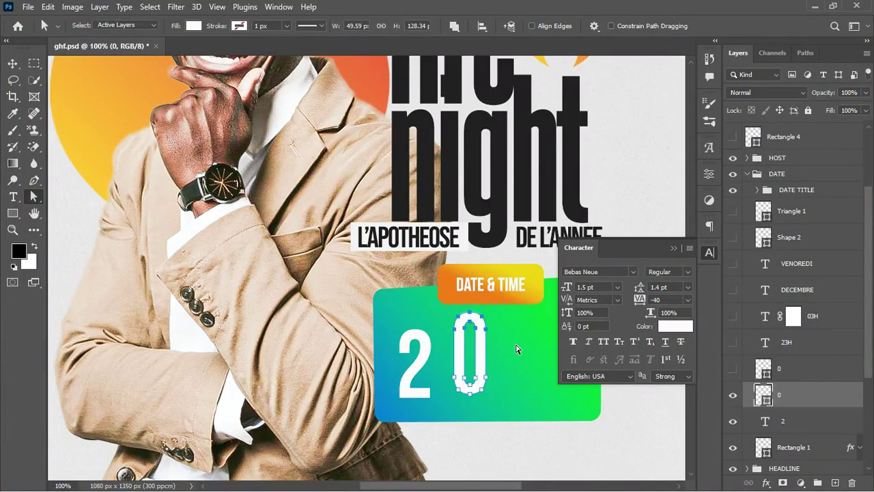
key("Down")
key("Down")
key("Down")
key("Down")
key("Down")
key("Down")
key("Down")
key("Down")
key("Down")
key("Down")
key("Down")
key("Down")
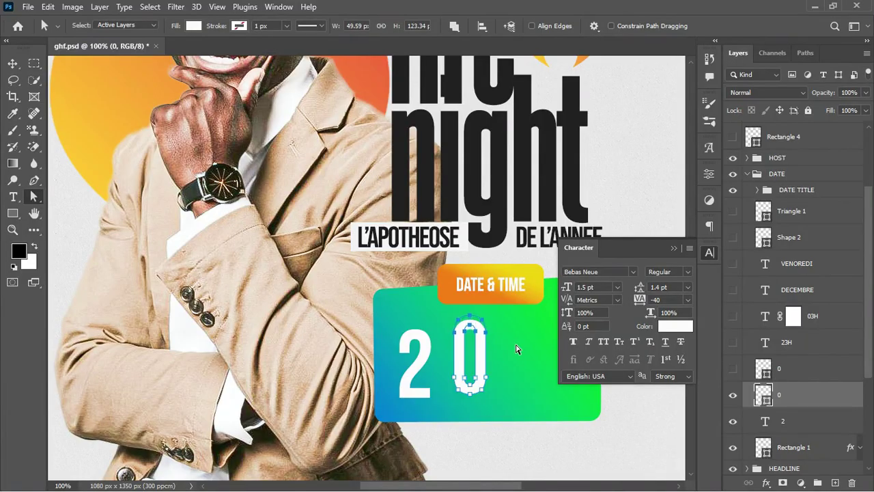
key("Up")
key("Up")
key("Up")
key("Up")
key("Up")
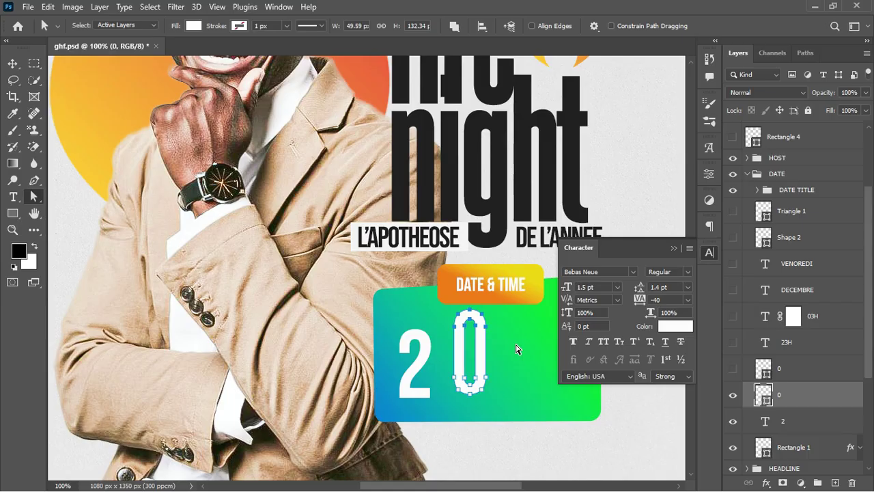
- Show the original stretched 0 layer beside the 2, and delete the newly made 0 shape
left_click(733, 369)
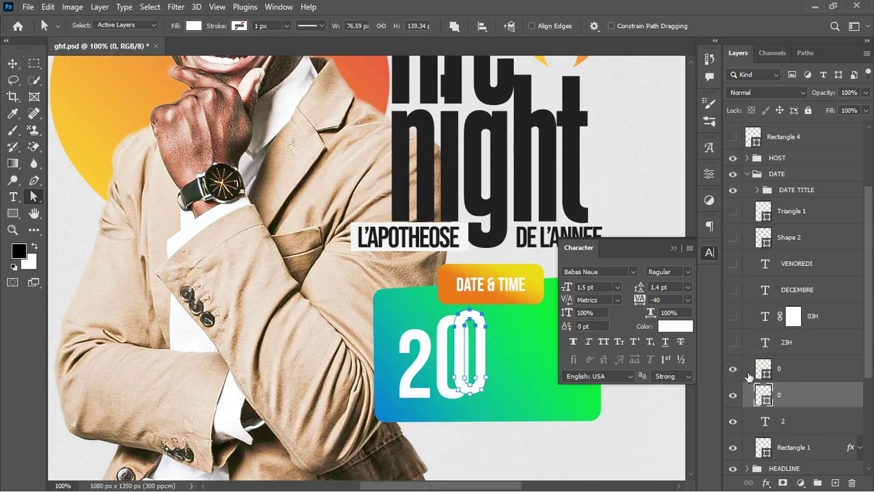
left_click(733, 395)
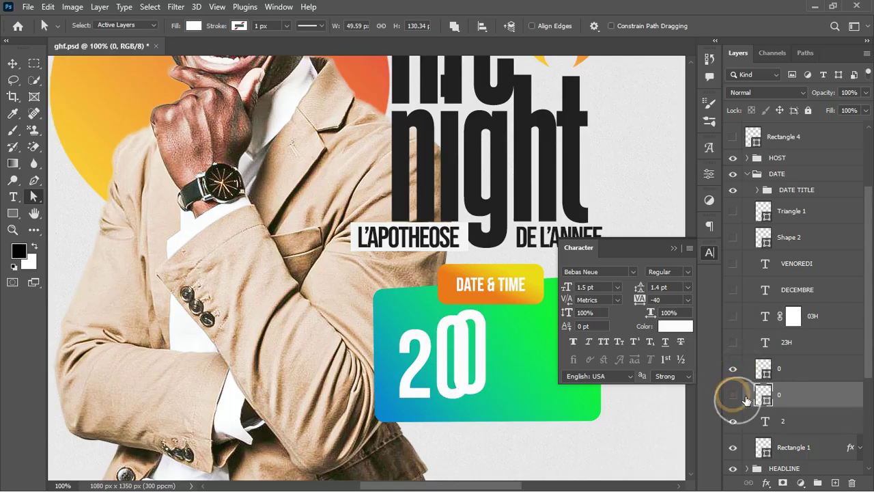
key("Delete")
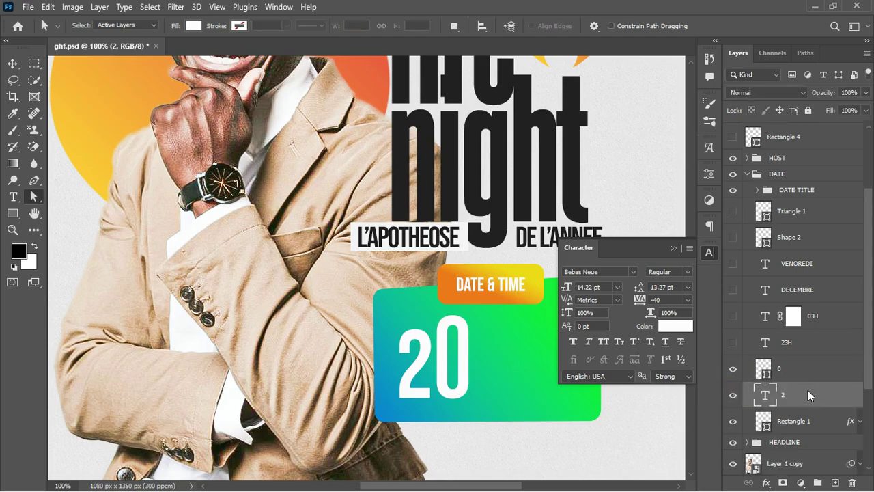
- Show the 23H, 03H, DECEMBRE and VENOREDI text layers on the date panel
left_click(733, 342)
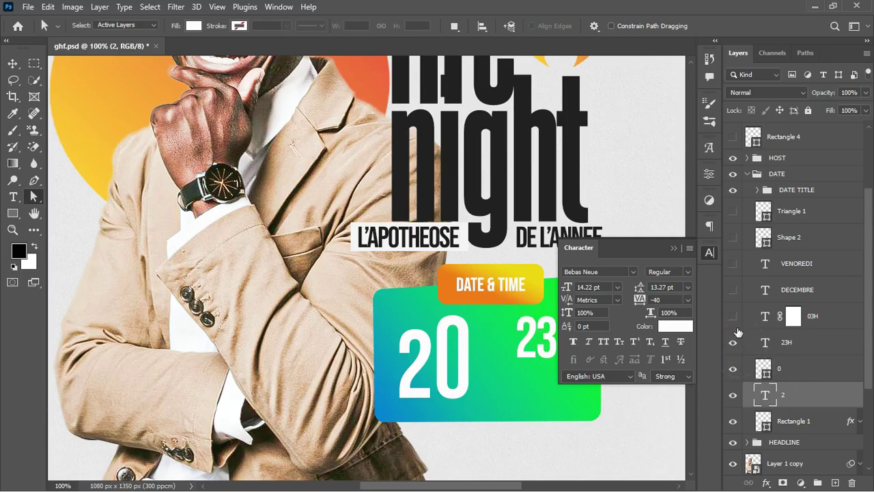
left_click(674, 250)
key("ctrl+0")
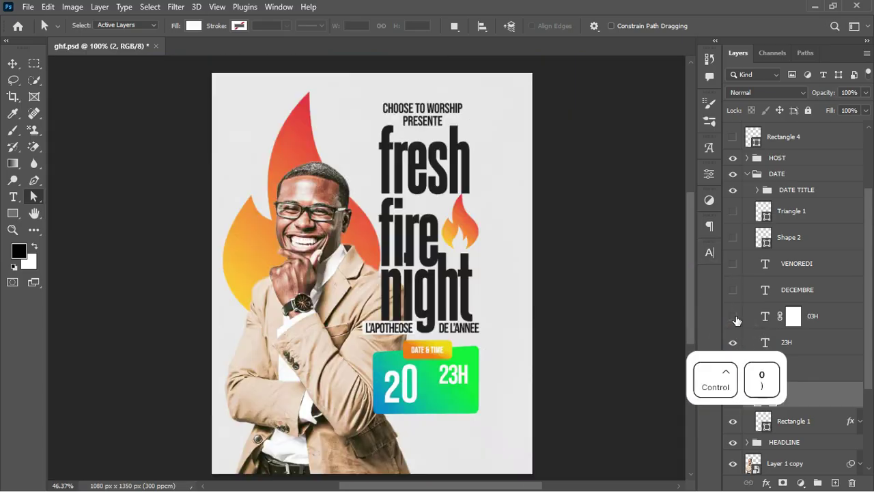
key("ctrl+minus")
key("ctrl+equal")
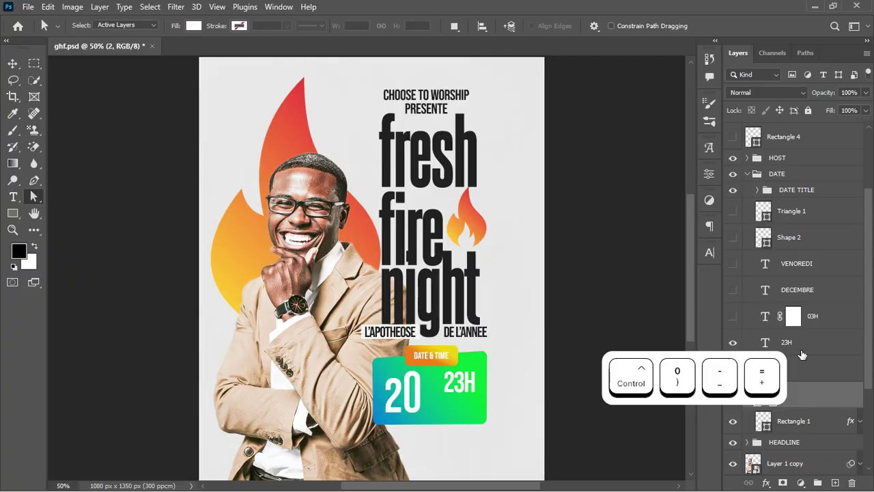
left_click(733, 316)
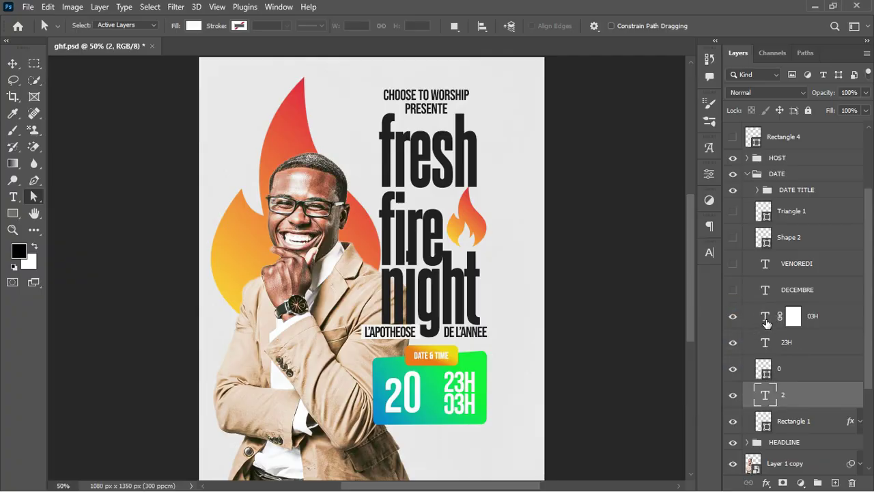
left_click(734, 290)
left_click(733, 266)
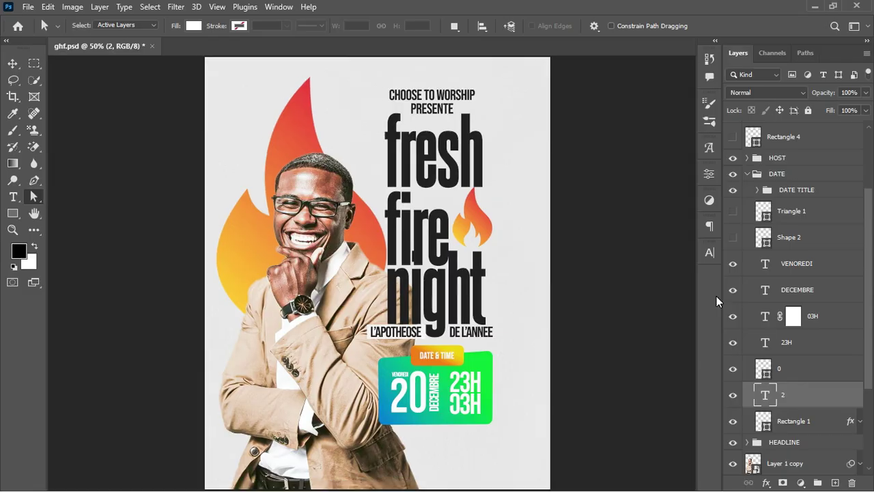
- Show the Triangle 1 arrow and the Shape 2 divider line between DECEMBRE and the hours
key("ctrl+0")
key("ctrl+equal")
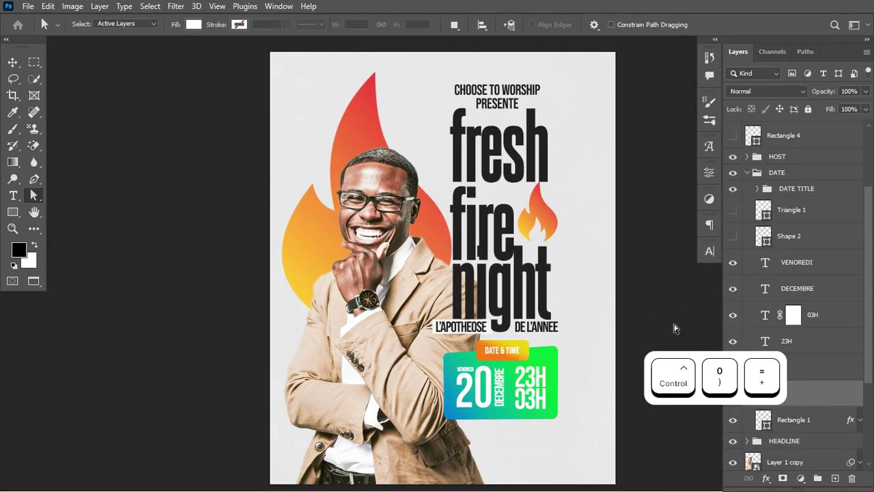
scroll(640, 327, "right", 2)
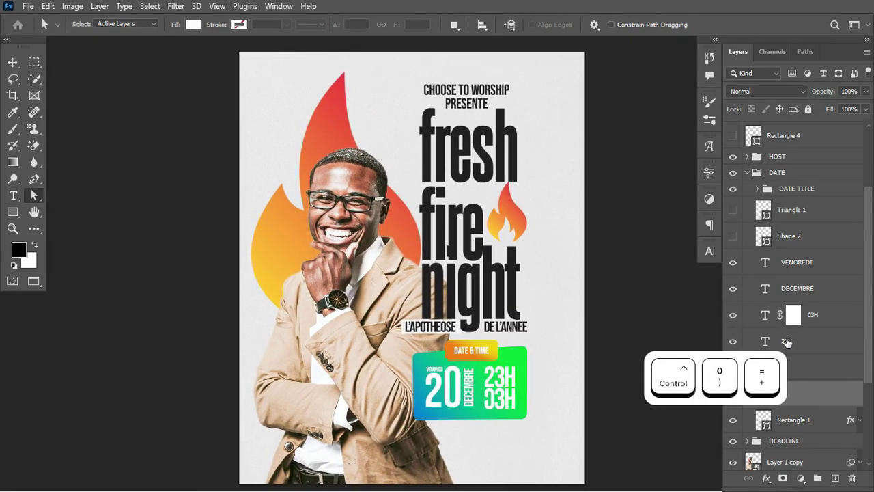
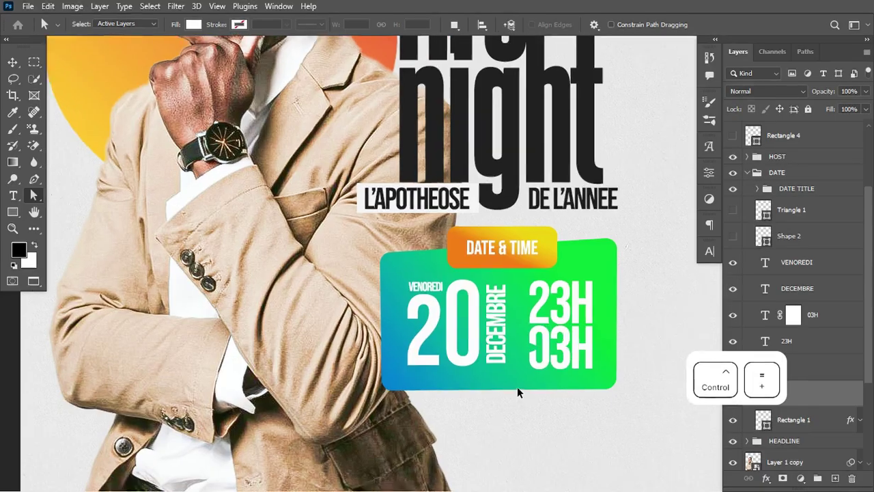
key("ctrl+plus")
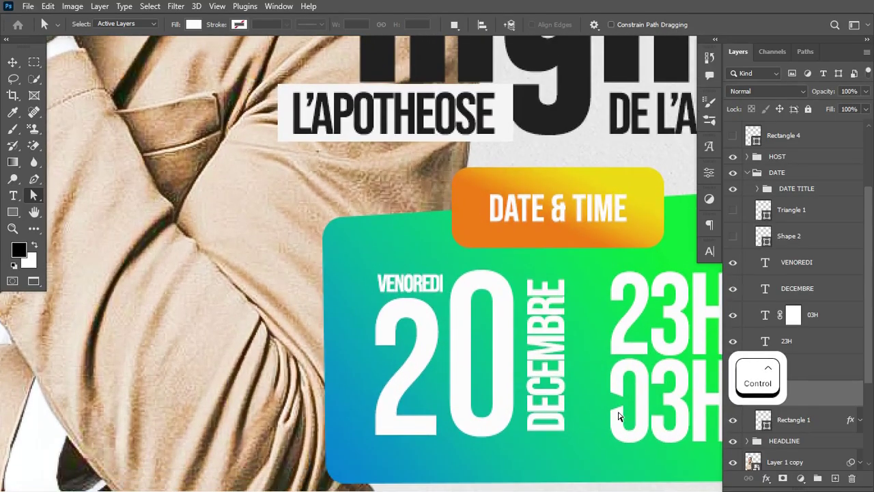
scroll(619, 416, "right", 2)
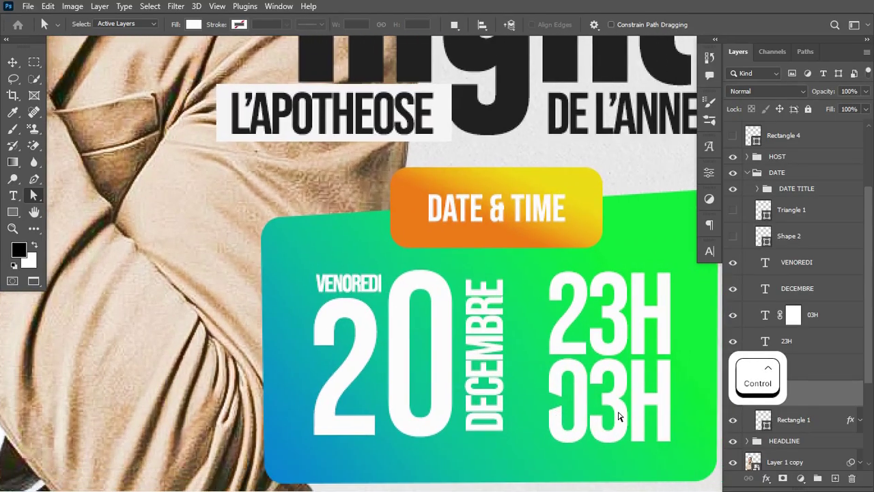
left_click(733, 211)
left_click(732, 236)
left_click(732, 237)
left_click(732, 237)
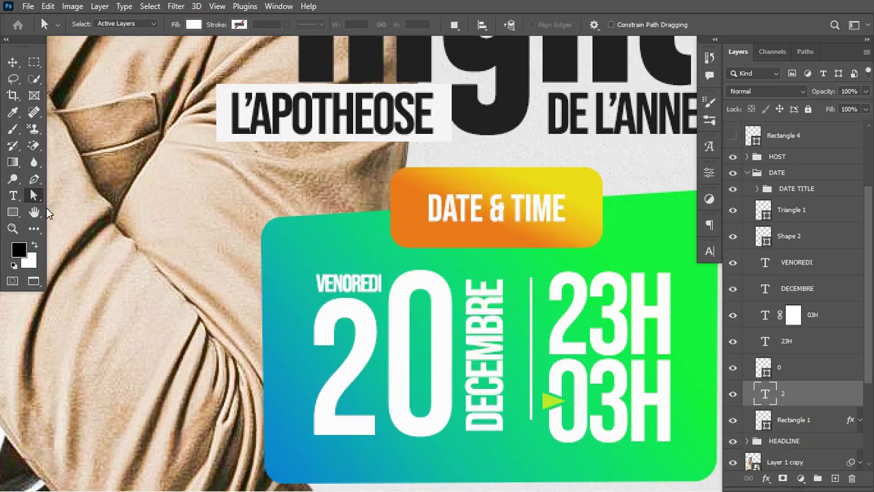
- Draw a white triangle about 29 by 39 px over the 0 and DECEMBRE with the Triangle tool
left_click(14, 214)
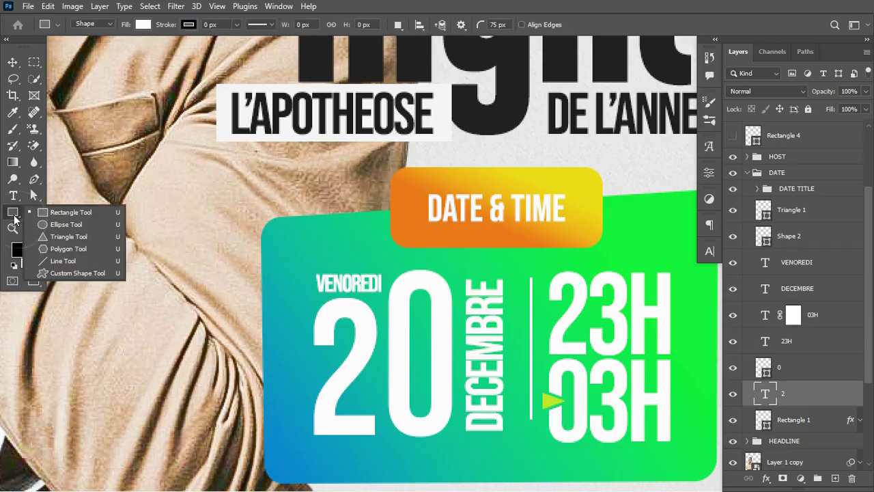
left_click(62, 236)
left_click_drag(442, 256, 478, 295)
- Rotate the white triangle 90° to point right, and move it over the green arrow beside 03H
key("ctrl")
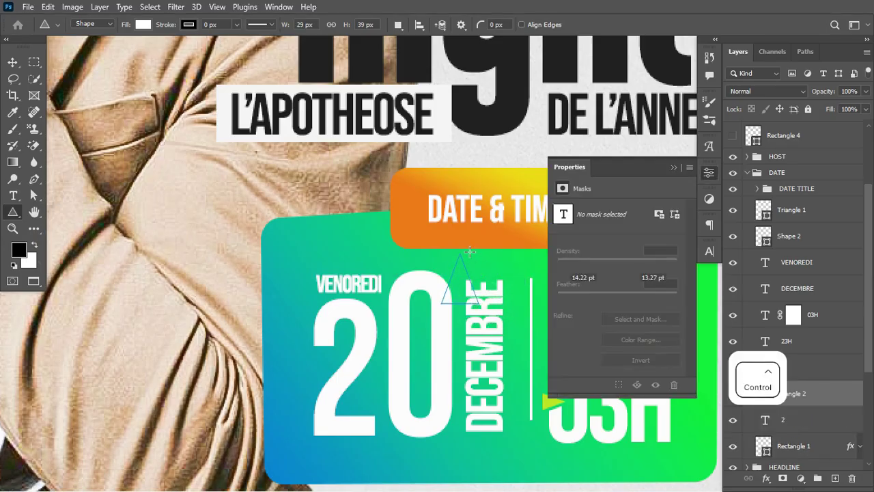
key("ctrl+t")
left_click_drag(491, 241, 509, 324)
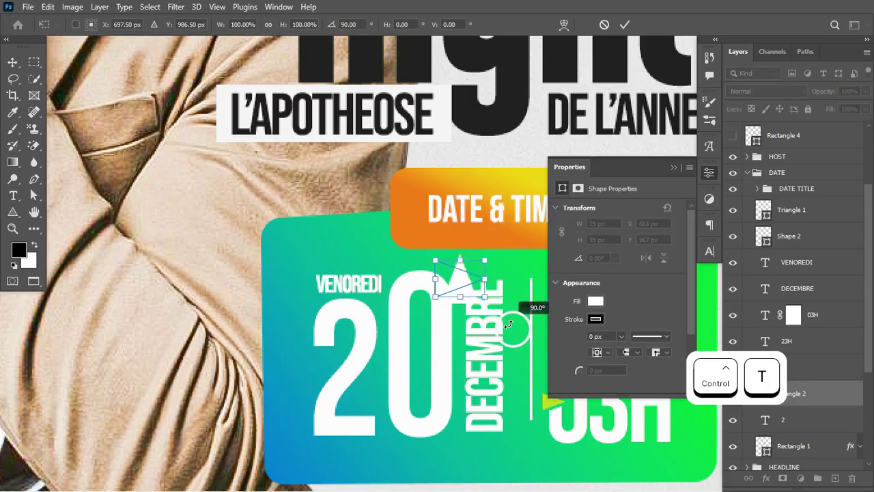
left_click_drag(462, 292, 547, 398)
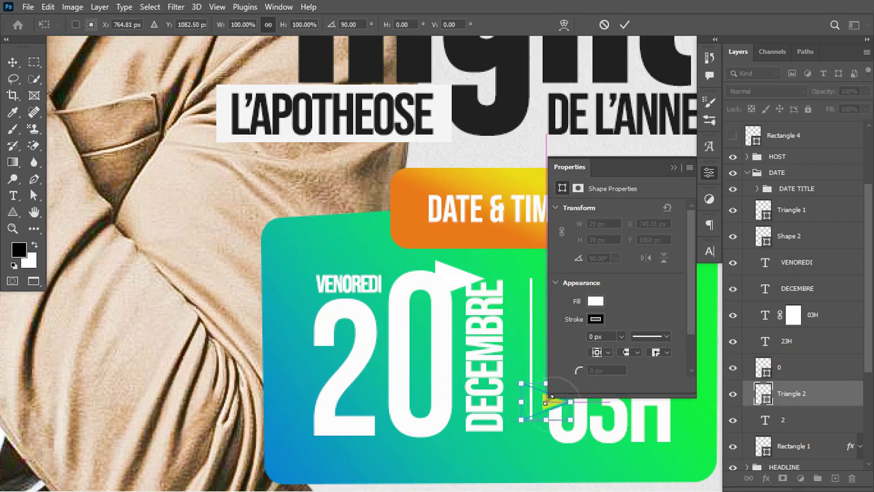
left_click(674, 168)
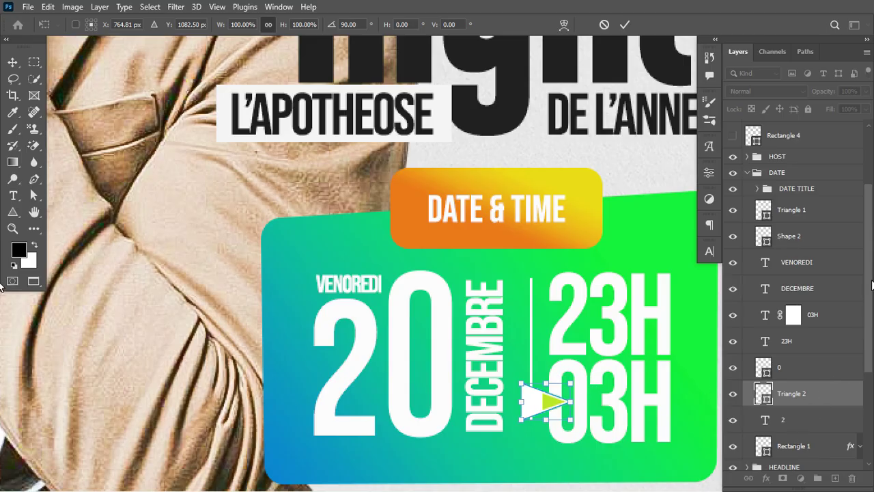
- Toggle the 03H text layer off and on to compare it with the triangles over its first digit
scroll(772, 273, "down", 2)
left_click(734, 266)
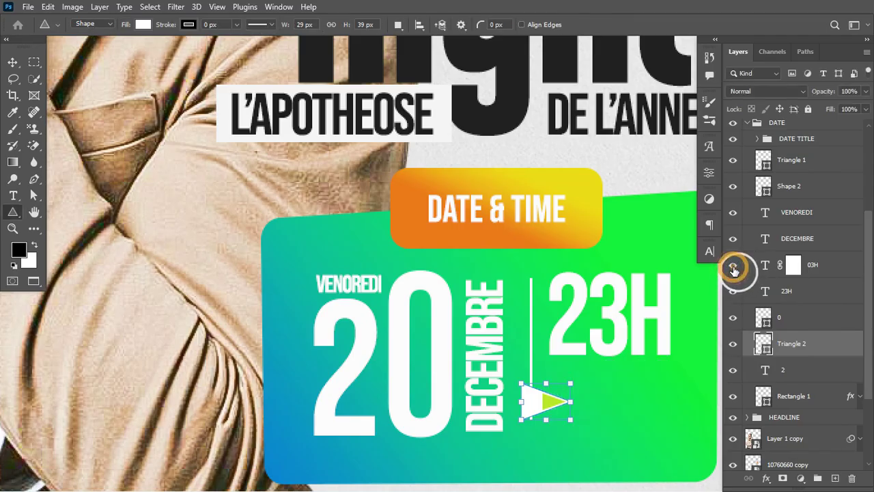
left_click(733, 265)
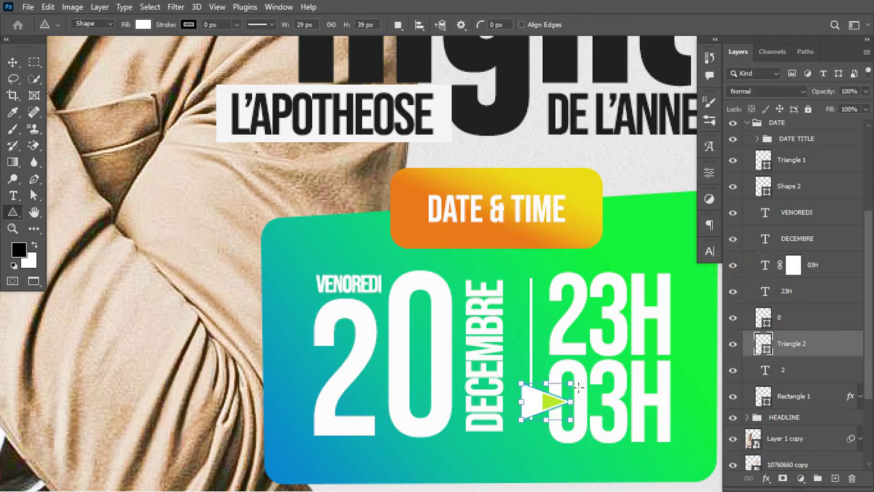
- Load the outline of the white Triangle 2 shape beside 03H as a selection
key("Escape")
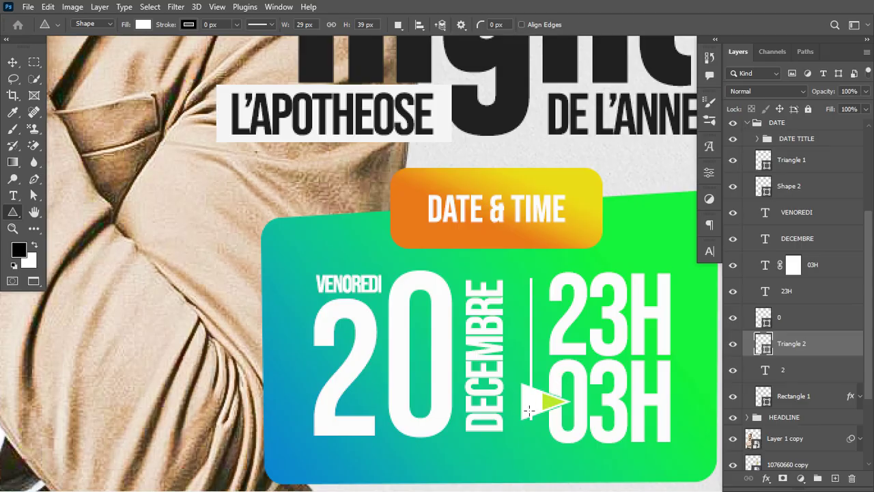
left_click(540, 397)
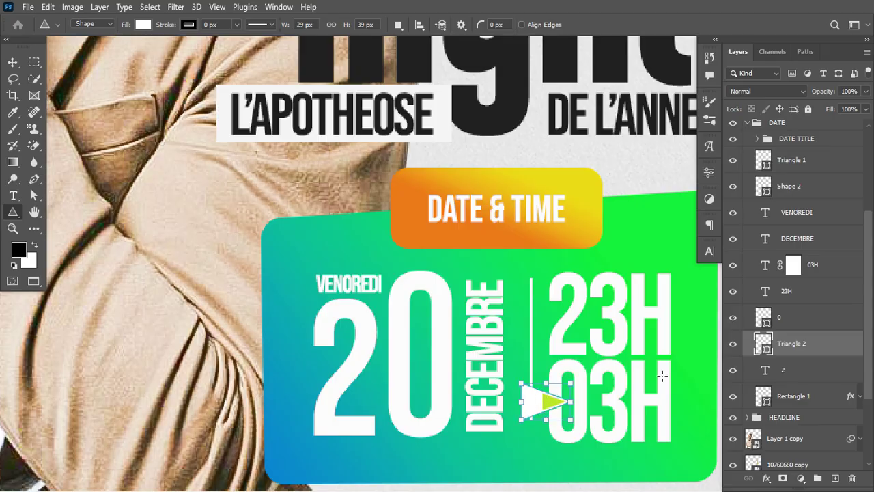
key("ctrl")
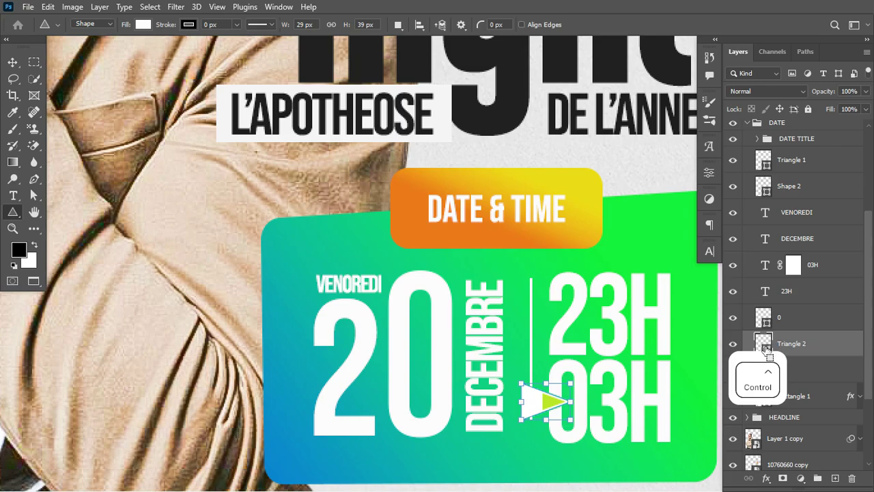
left_click(767, 349, "ctrl")
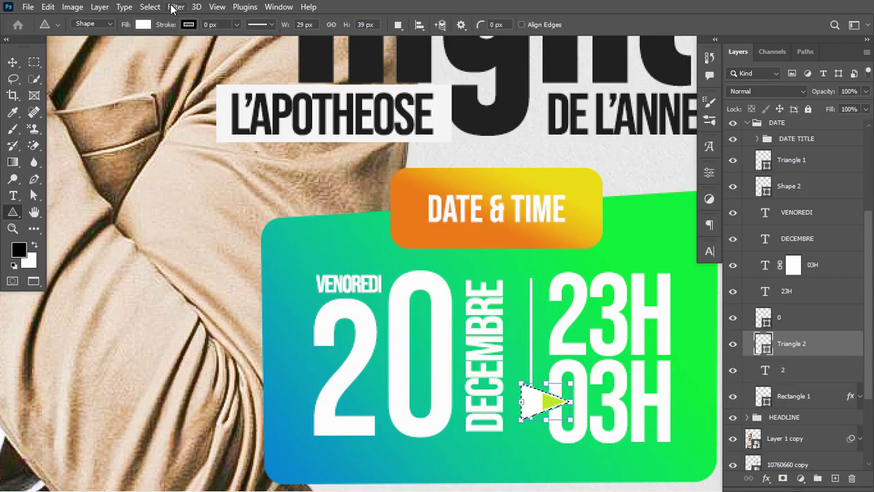
- Expand the triangle selection by 10 pixels
left_click(151, 8)
mouse_move(210, 202)
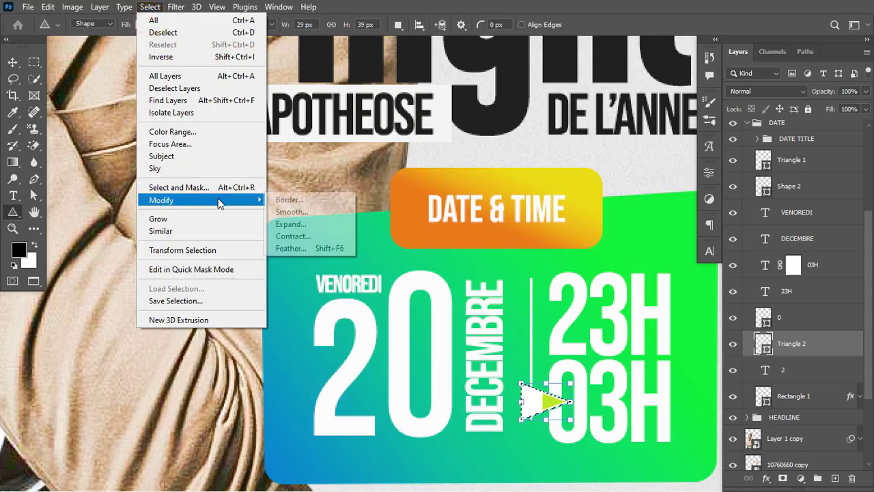
left_click(291, 224)
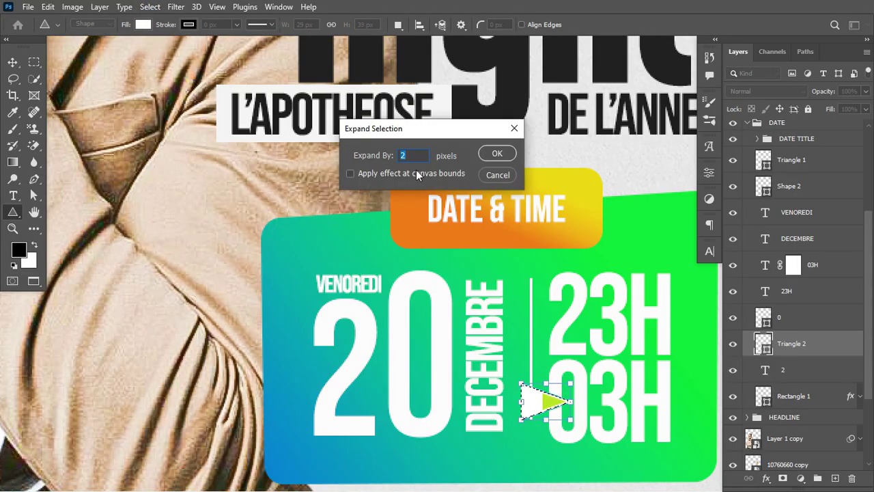
double_click(403, 156)
type("10")
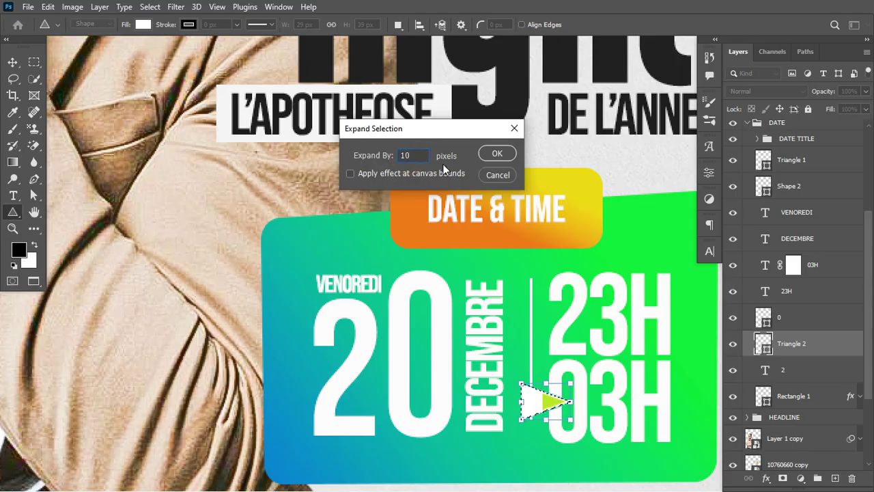
left_click(490, 155)
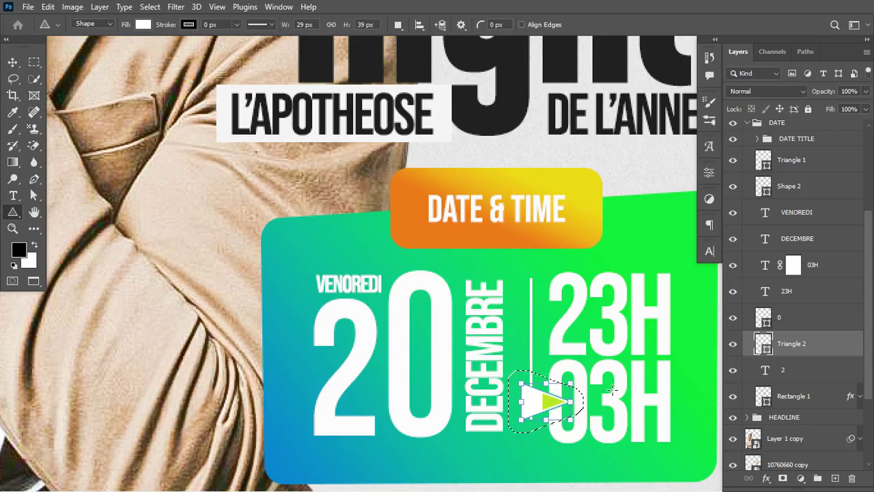
- Undo the selection's expansion and hide the Triangle 2 layer
key("ctrl")
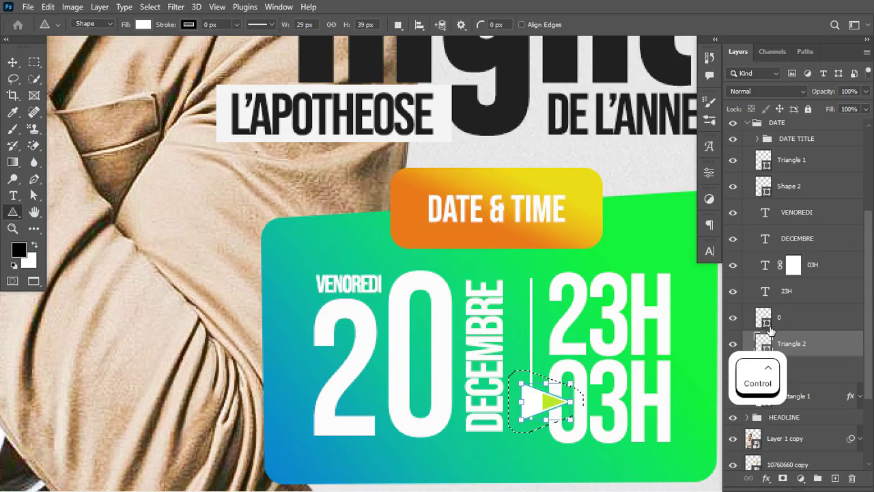
key("ctrl+z")
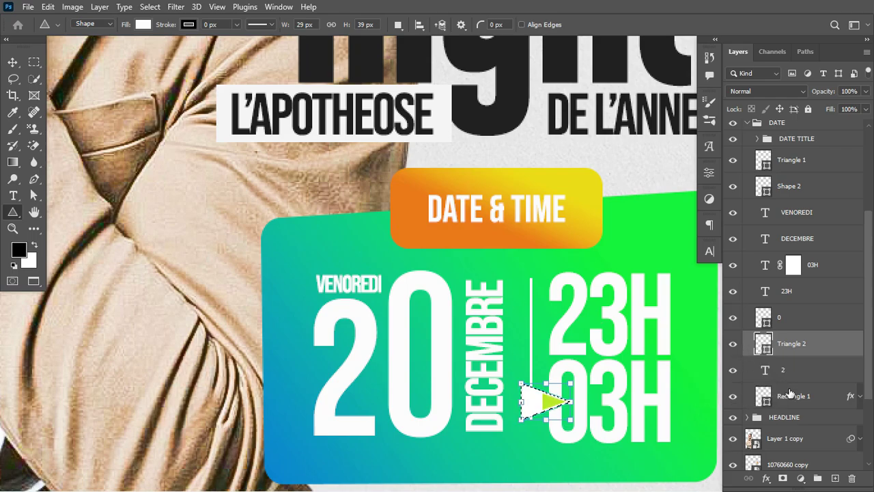
left_click(733, 344)
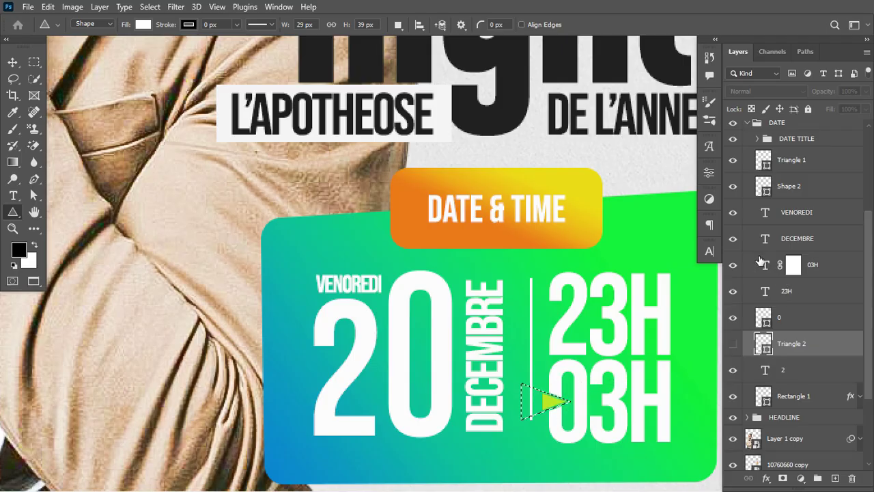
- Toggle the 03H text layer off and on, and clear the triangle-shaped selection
left_click(733, 264)
left_click(733, 265)
type("0")
key("ctrl+d")
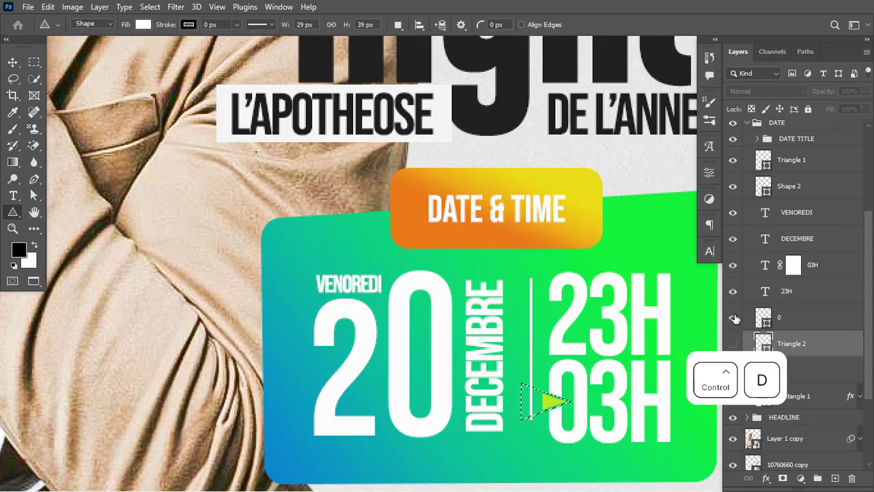
- Show the Rectangle 4 shape, the venue address text and the Curves 1 adjustment layer on the flyer
key("ctrl+0")
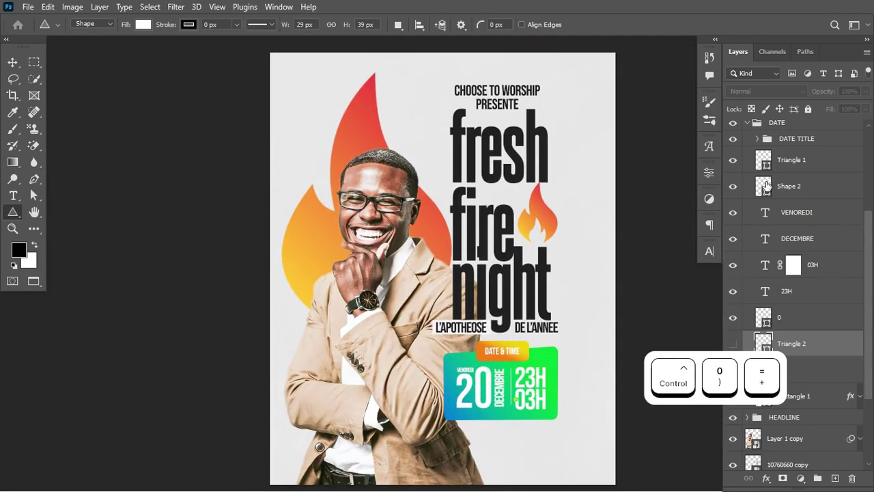
left_click_drag(869, 277, 866, 205)
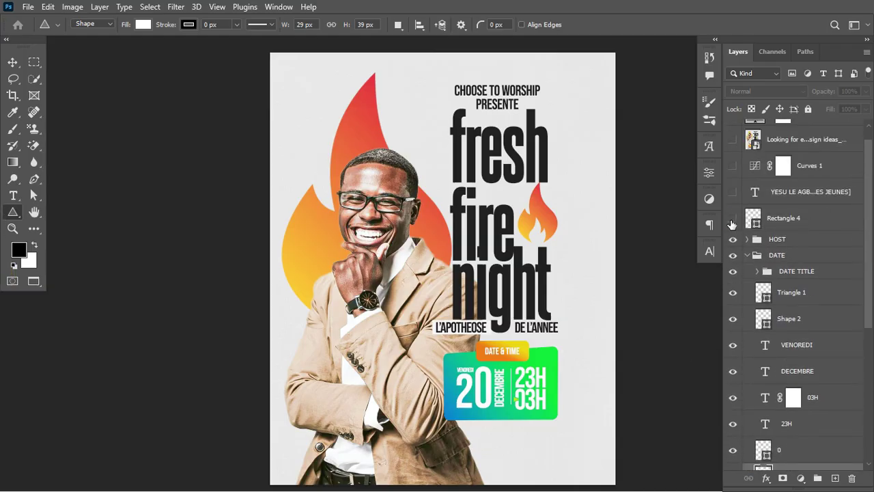
left_click(732, 220)
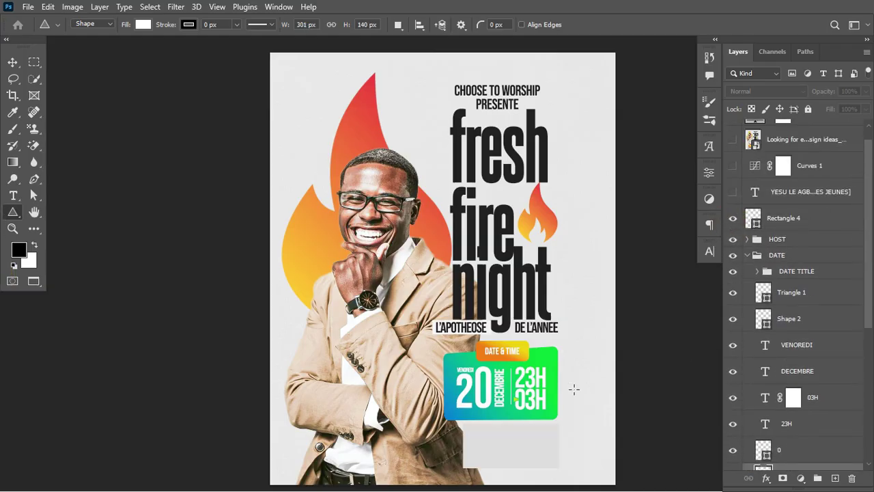
left_click(733, 192)
left_click(775, 192)
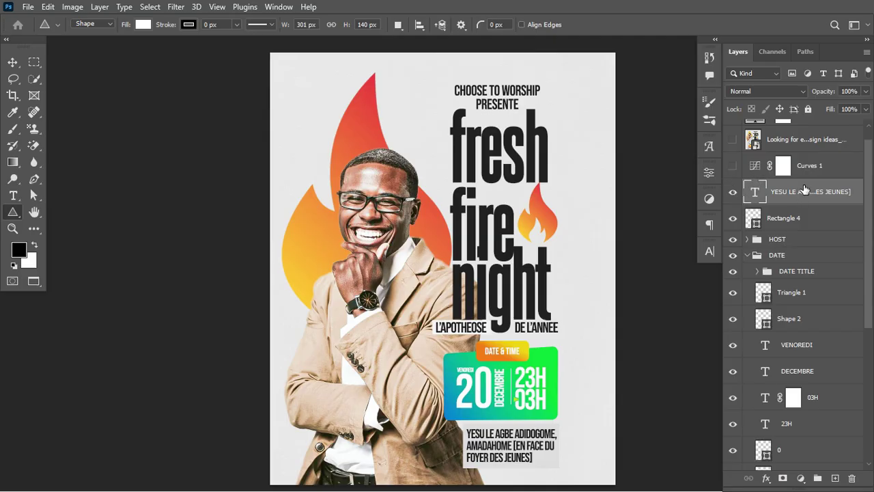
left_click(733, 165)
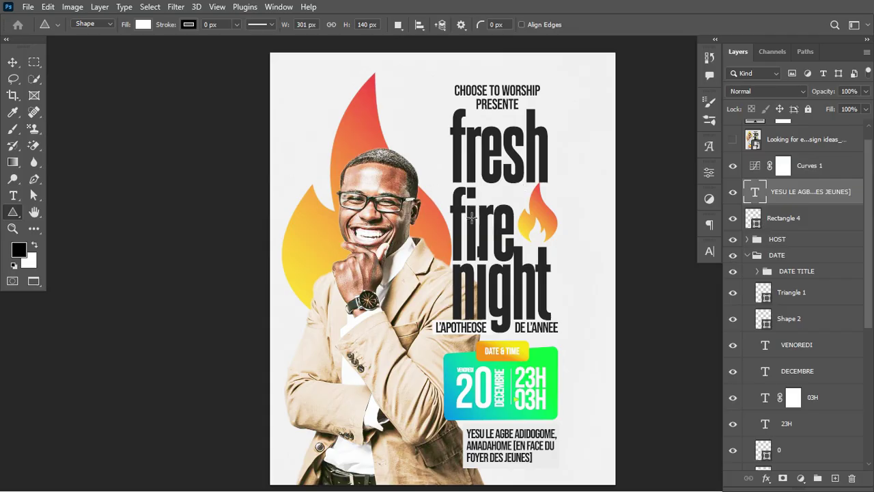
- Try a second Curves adjustment above Curves 1, raising the highlights and lowering the shadows, and undo it
left_click(755, 165)
left_click(799, 478)
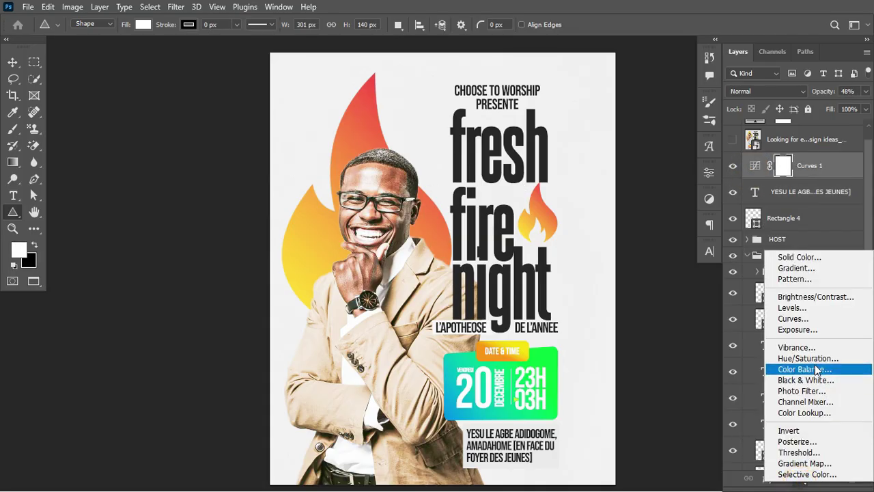
left_click(796, 319)
left_click_drag(641, 276, 643, 259)
left_click_drag(615, 287, 608, 306)
key("ctrl+z")
key("ctrl+z")
key("ctrl+z")
key("ctrl+z")
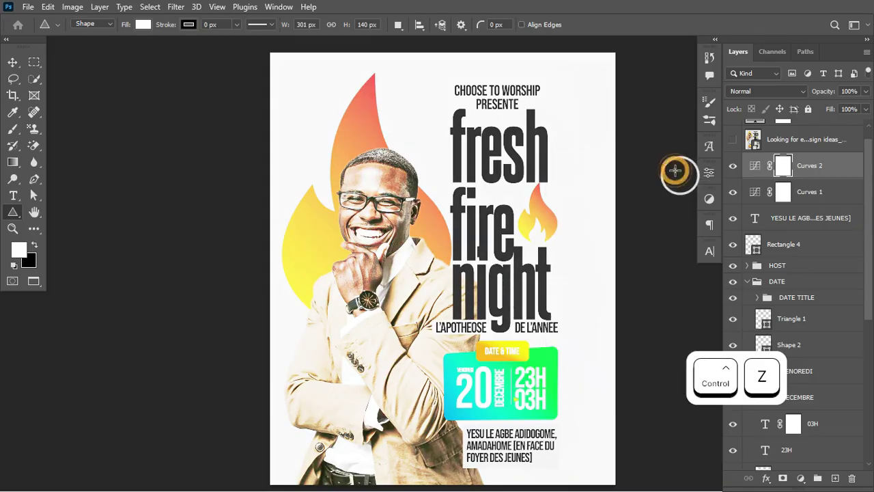
key("ctrl+z")
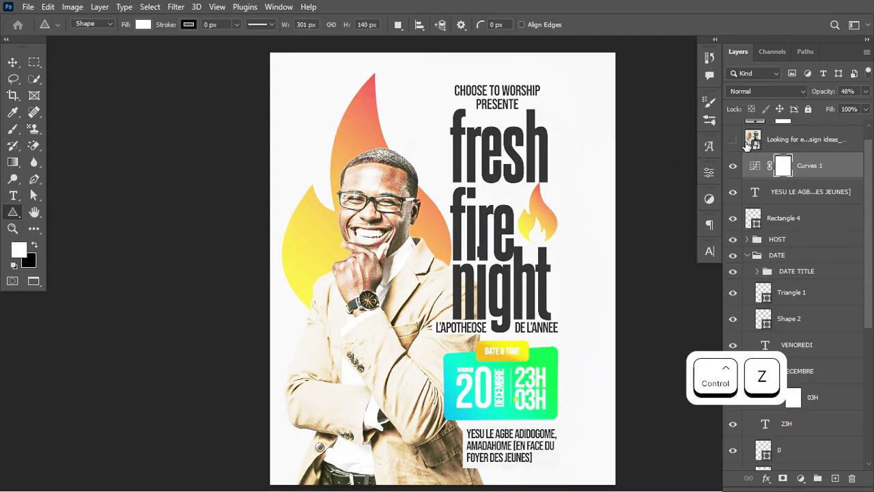
- Open the Curves 1 adjustment to examine its RGB curve, and close its settings
double_click(754, 165)
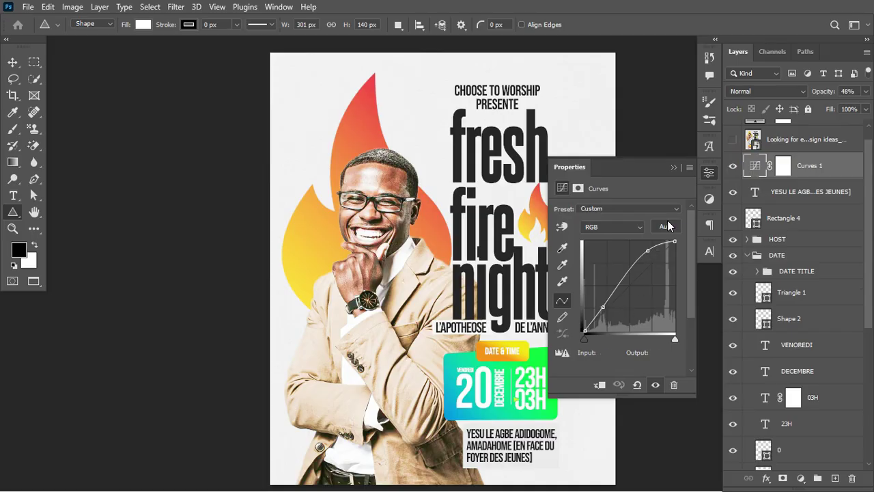
left_click(673, 167)
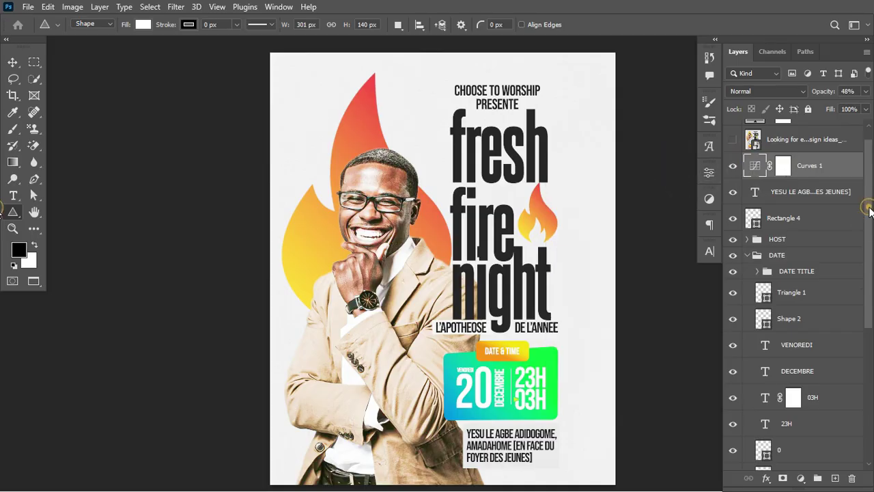
- Show the Pattern Fill 1 layer and select it to check its blend mode
scroll(871, 212, "up", 1)
left_click(732, 132)
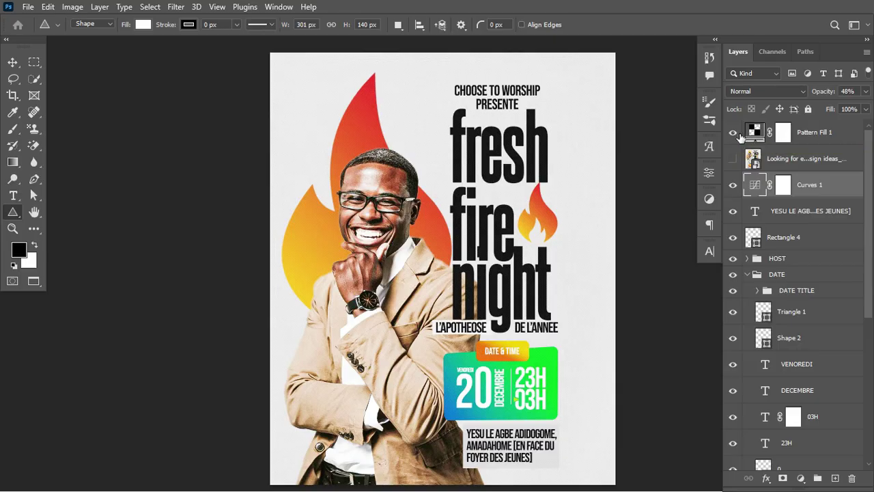
left_click(818, 134)
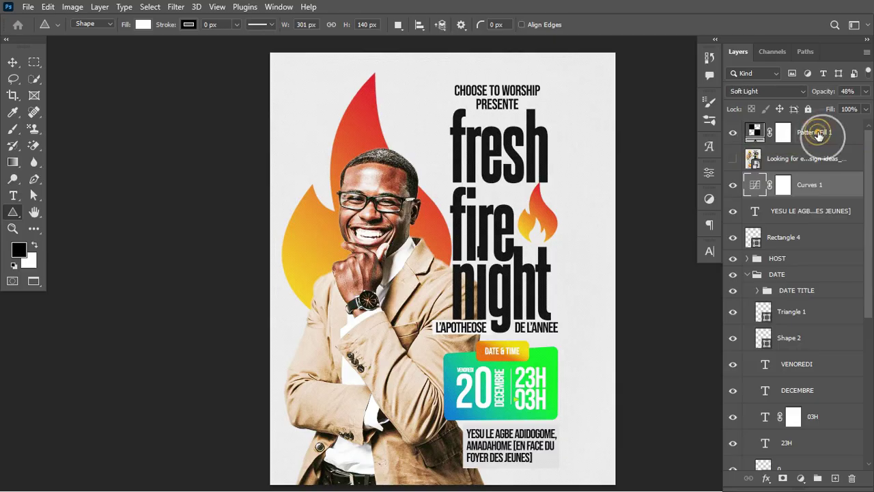
left_click(768, 90)
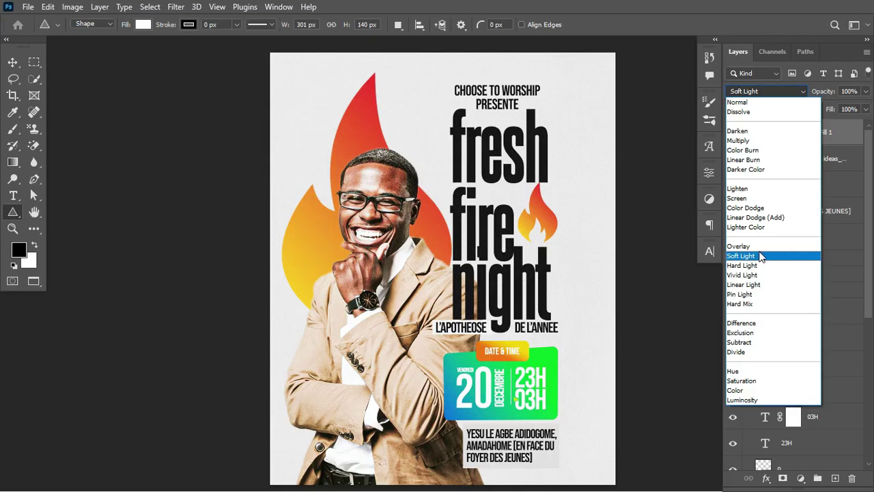
left_click(847, 109)
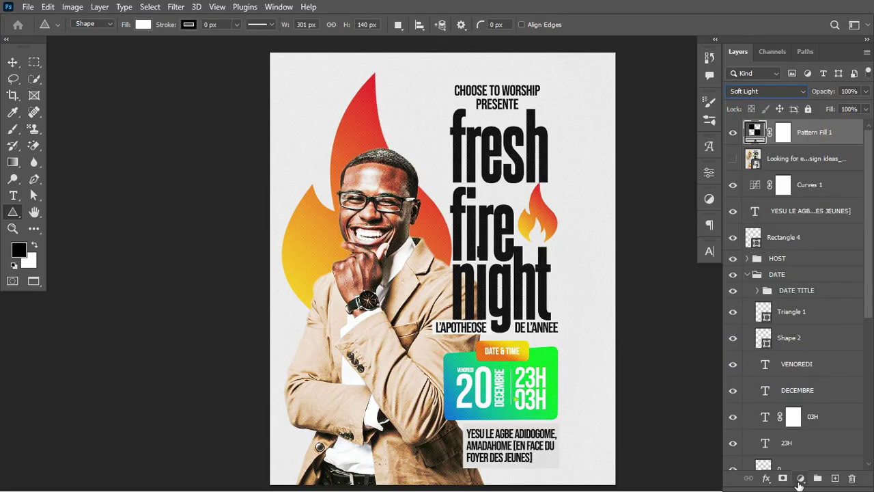
- Start a new Pattern fill layer directly above Pattern Fill 1
left_click(801, 479)
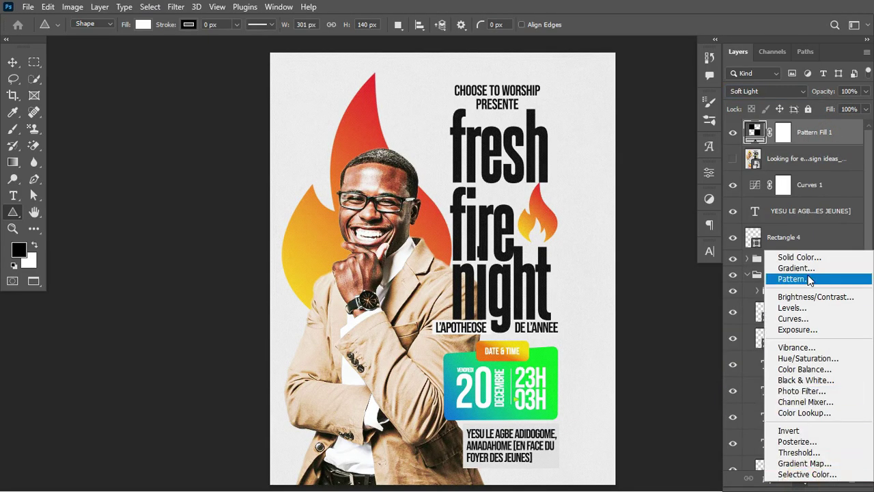
left_click(806, 278)
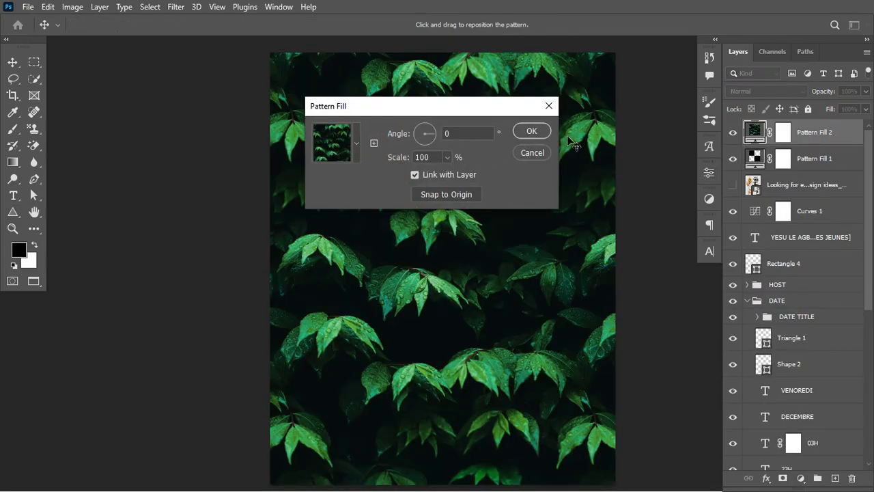
left_click(374, 145)
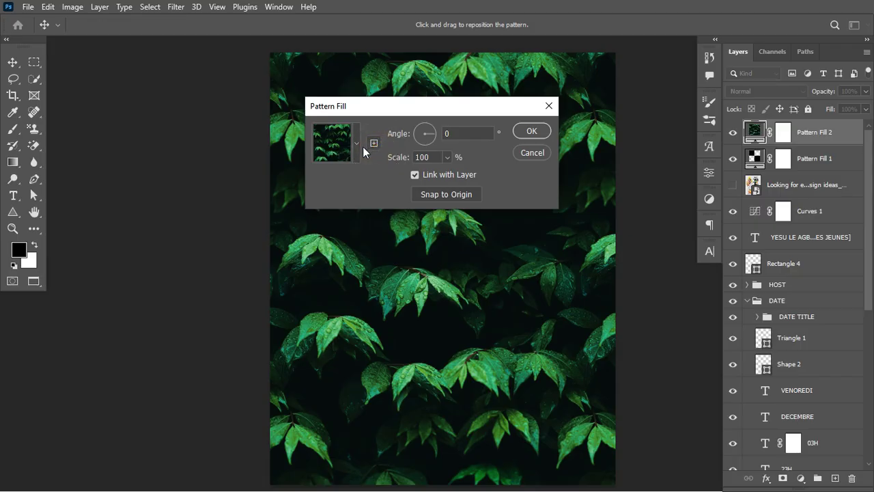
left_click(358, 146)
left_click(374, 143)
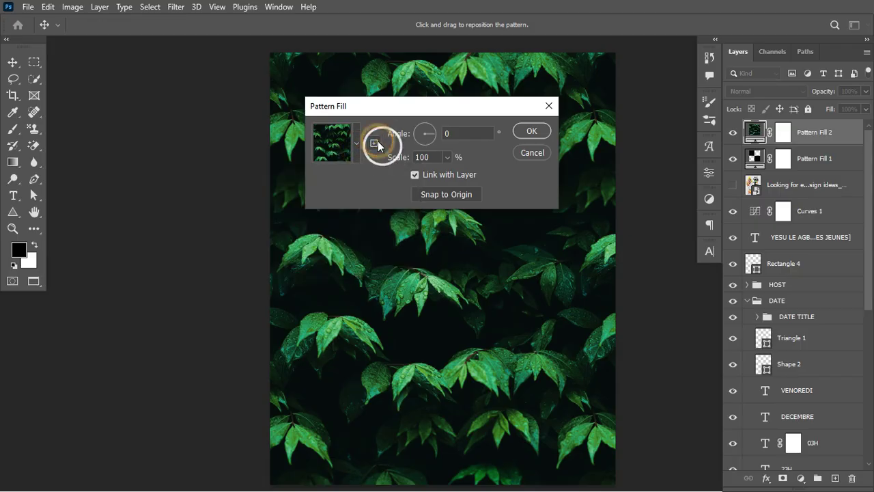
- Open the file dialog for importing patterns from the pattern presets, and close it without loading anything
left_click(357, 145)
left_click(405, 195)
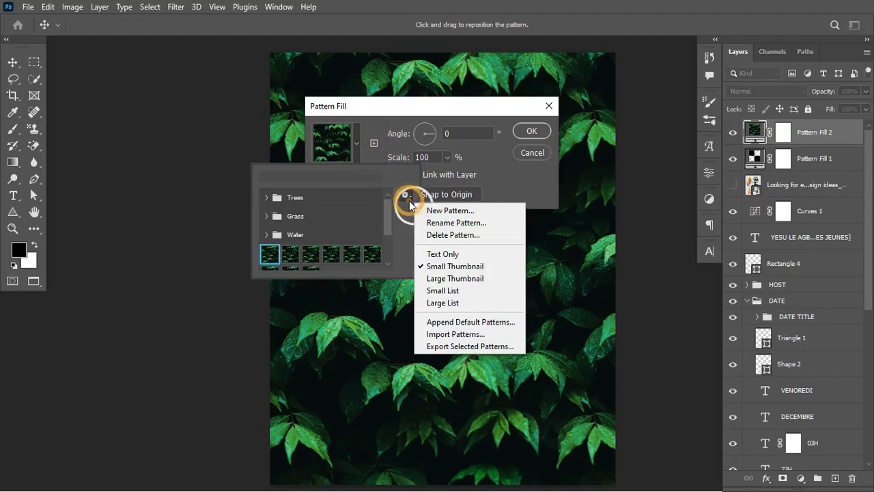
left_click(455, 334)
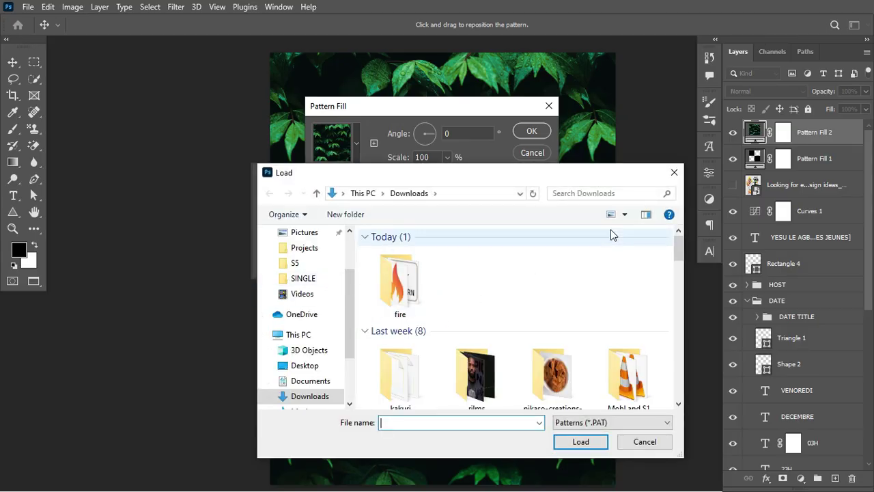
left_click(674, 172)
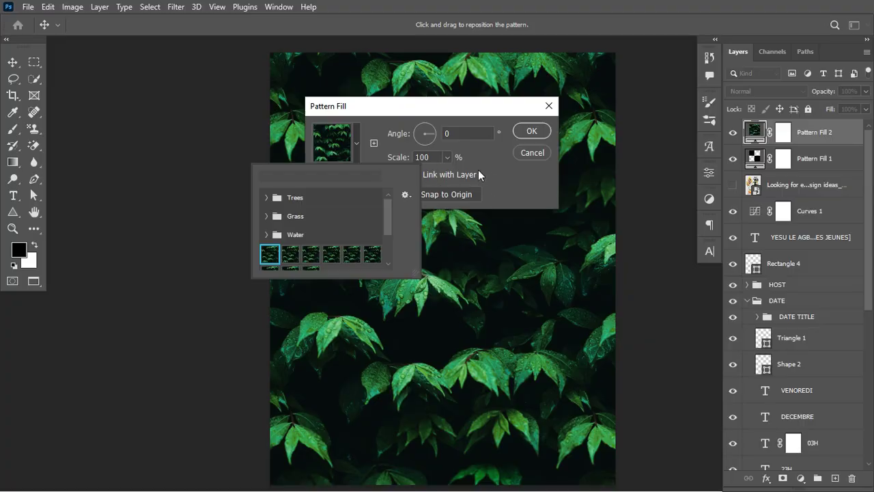
- Browse the pattern presets down to the Checkboard group and cancel the new pattern fill
left_click(502, 172)
left_click(355, 152)
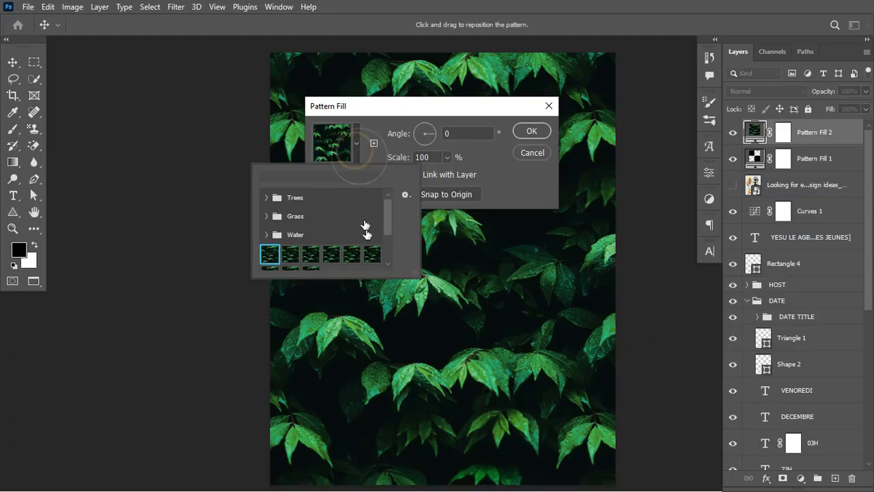
left_click_drag(392, 221, 389, 259)
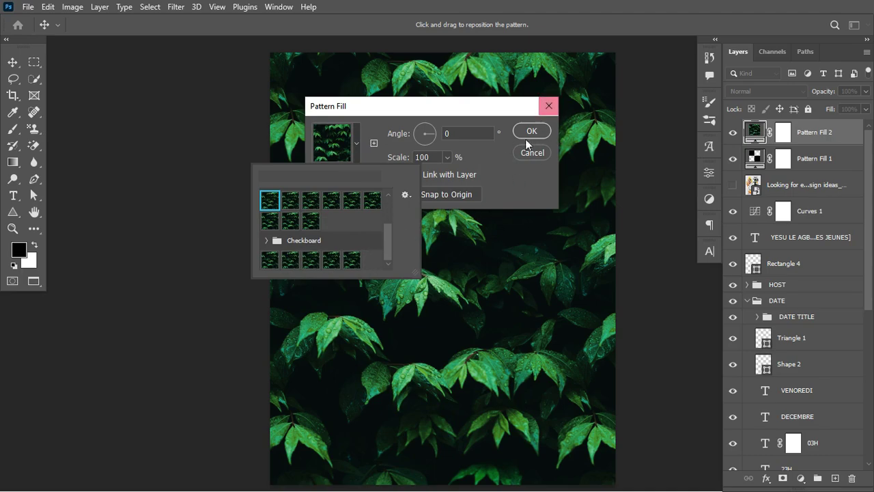
left_click(498, 163)
left_click(549, 107)
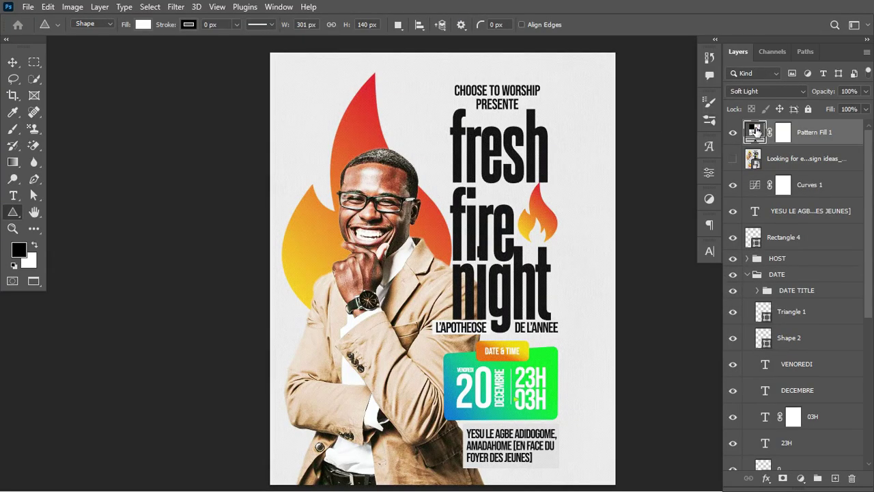
- Check the pattern and scale in Pattern Fill 1's settings, and compare the flyer with that layer hidden and shown
double_click(756, 130)
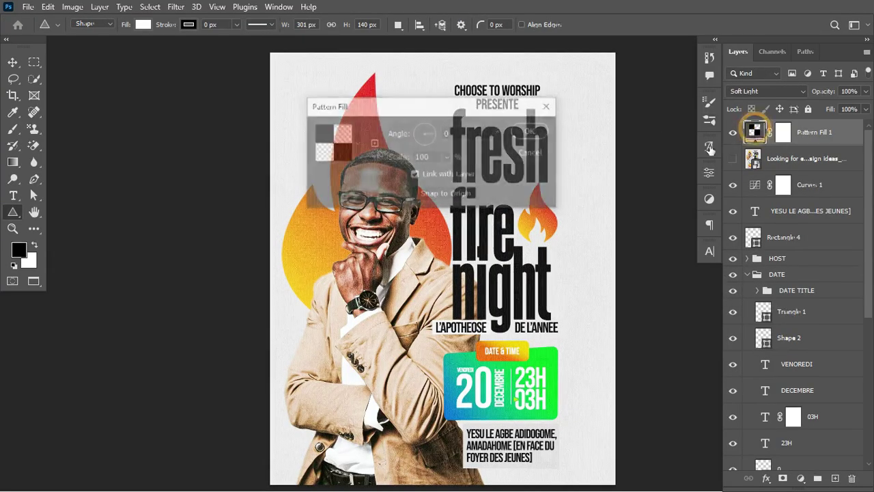
left_click(446, 158)
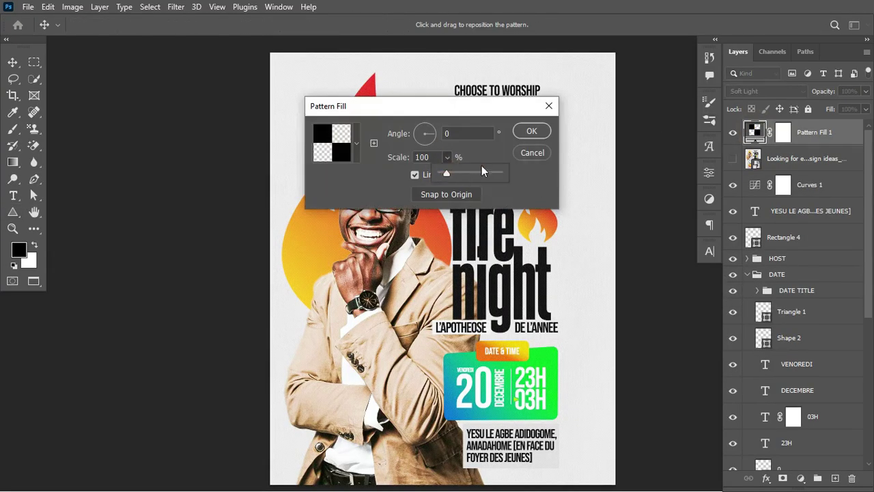
left_click(532, 131)
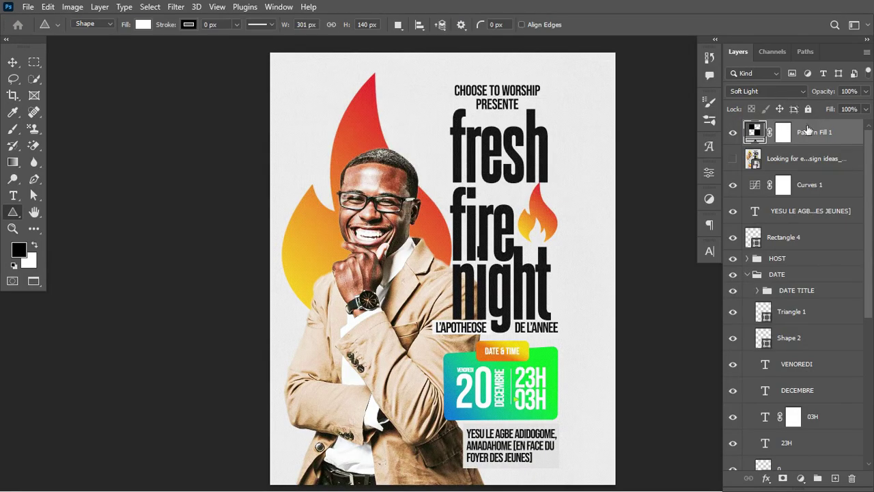
left_click(731, 133)
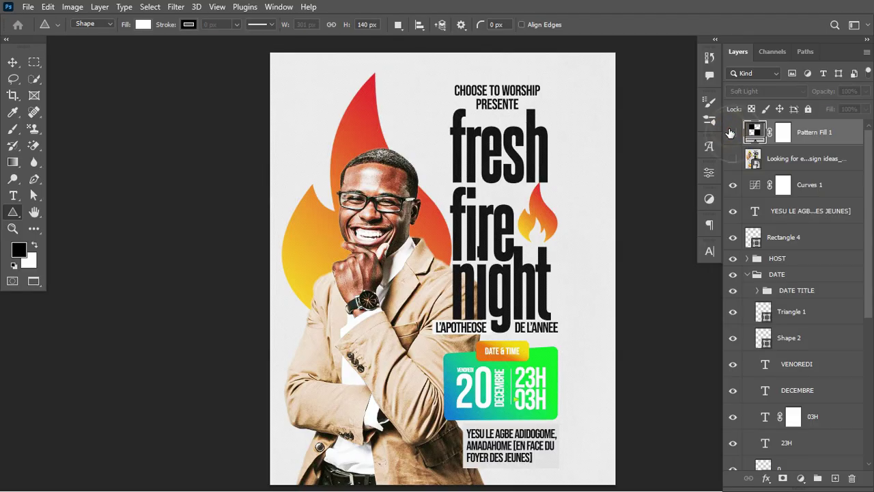
left_click(732, 133)
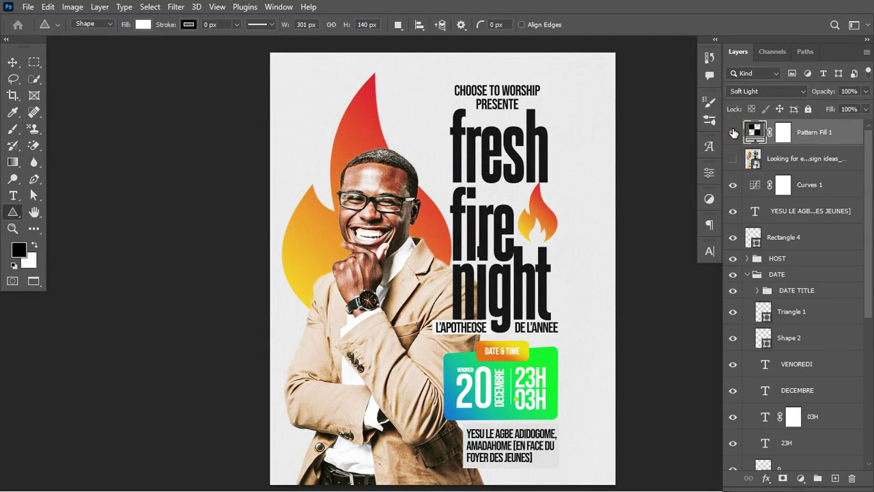